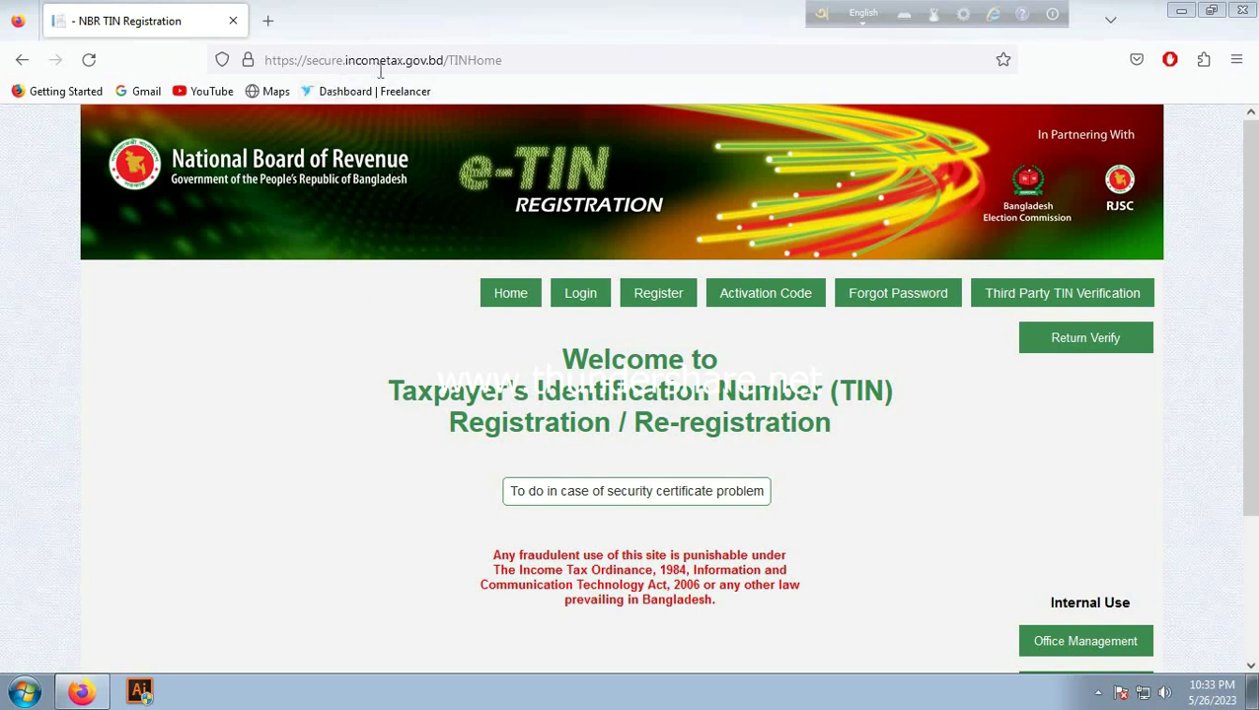
Go from the e-TIN welcome page to the blank Registration sign-up form
{"action": "left_click", "coordinate": [560, 60]}
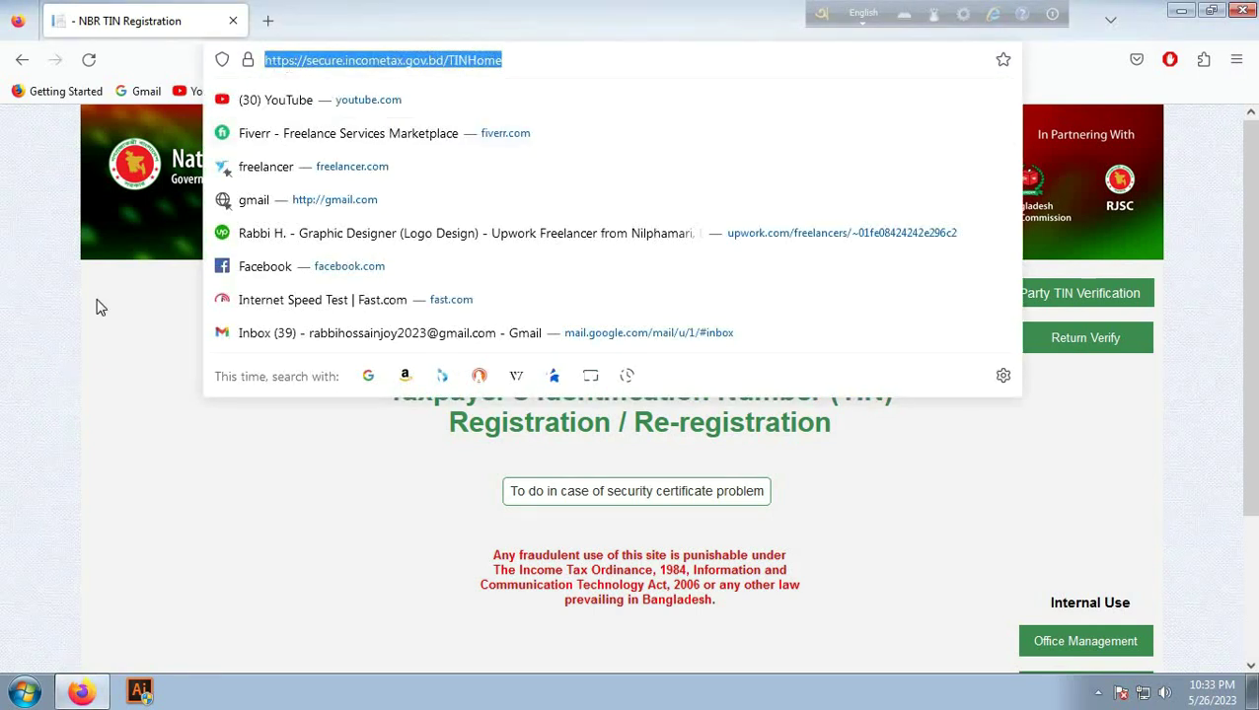
{"action": "left_click", "coordinate": [98, 302]}
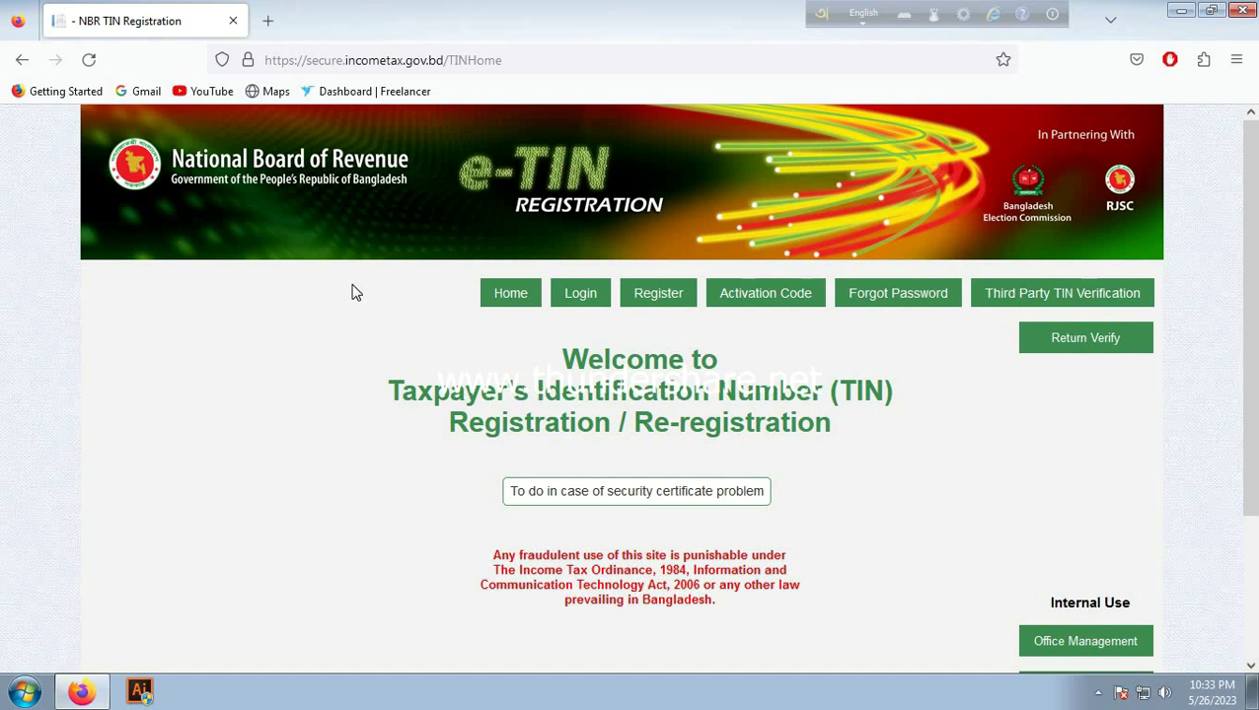
{"action": "left_click", "coordinate": [658, 306]}
Enter a User ID on the registration form
{"action": "scroll", "coordinate": [592, 296], "scroll_direction": "down", "scroll_amount": 2}
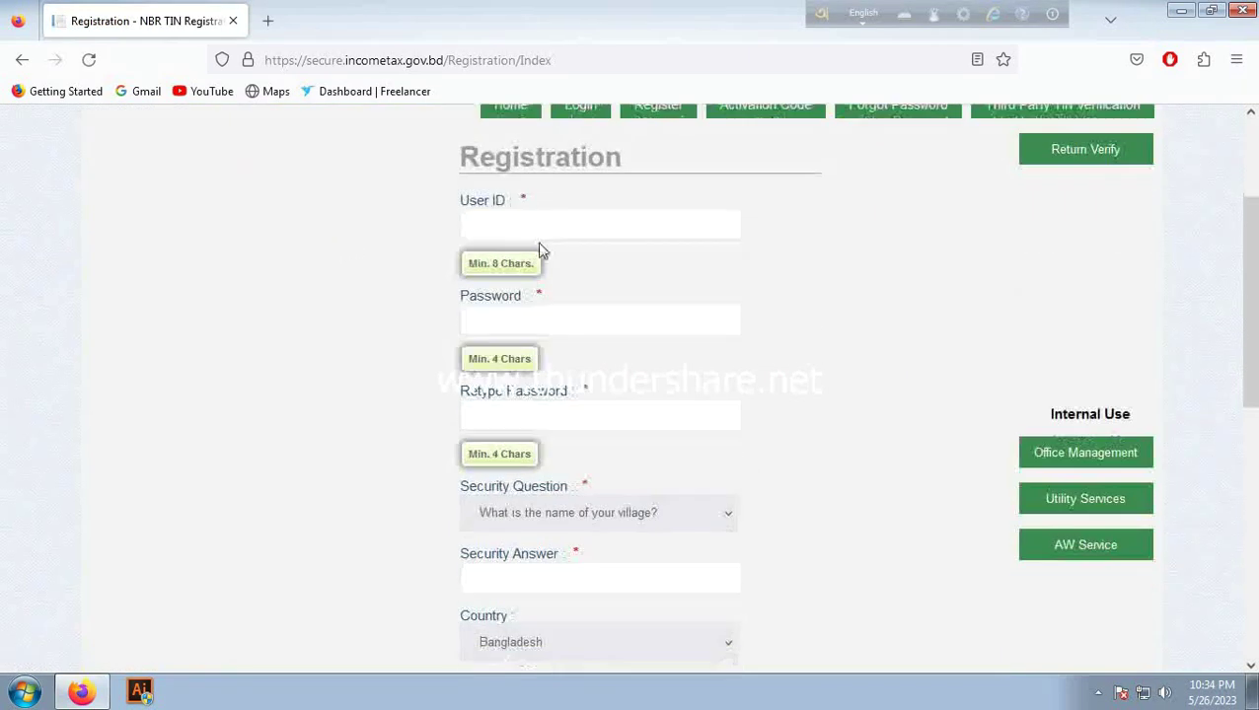
{"action": "left_click", "coordinate": [539, 223]}
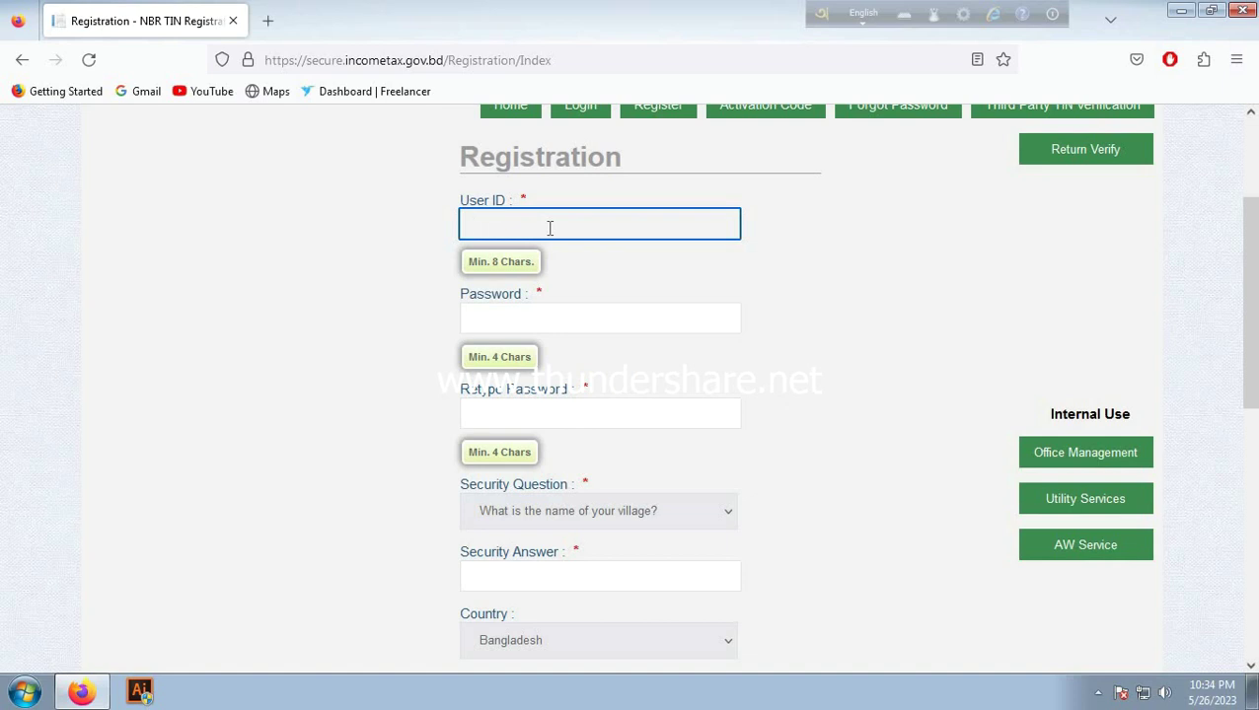
{"action": "type", "text": "rabbi0099"}
Enter a four-character password in both Password and Retype Password
{"action": "left_click", "coordinate": [541, 326]}
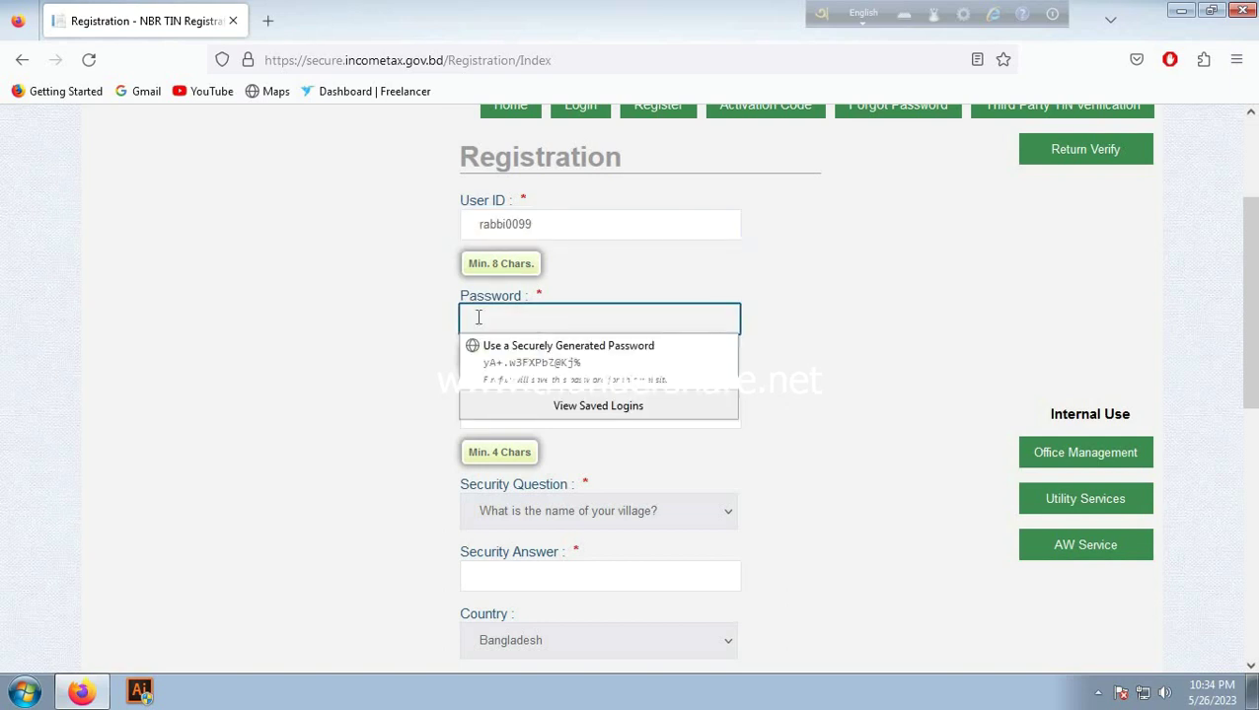
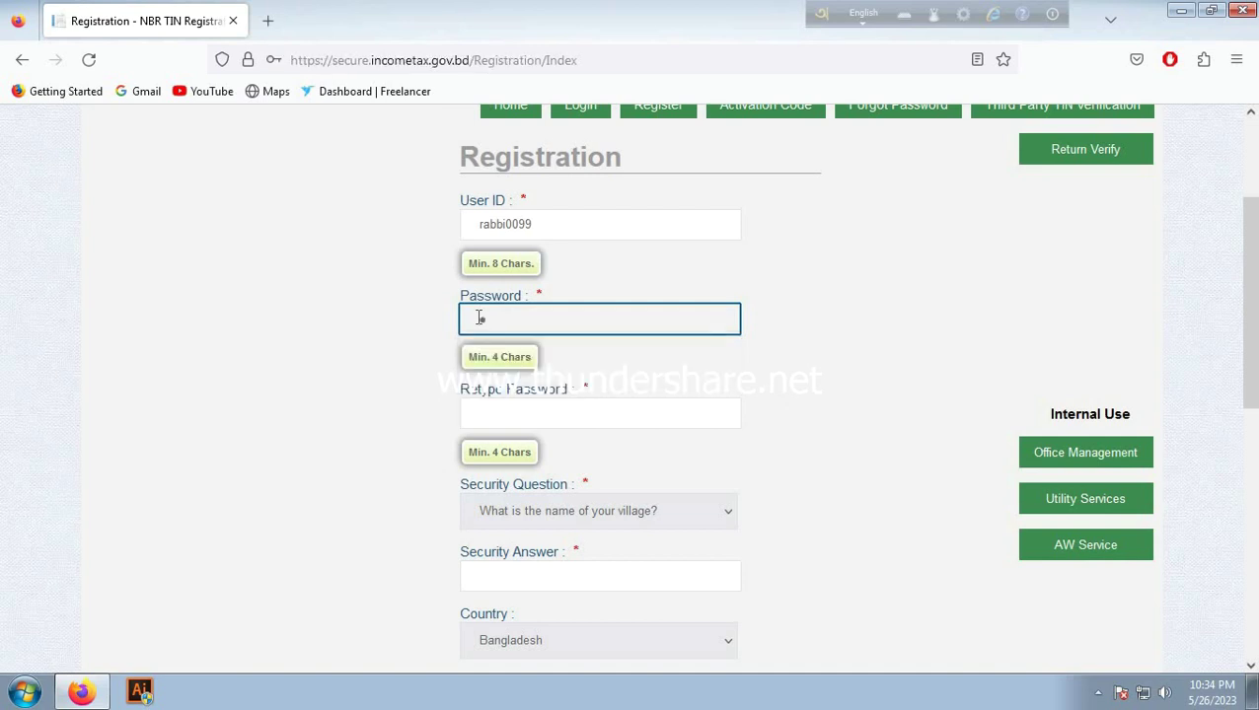
{"action": "key", "text": "shift+Home"}
{"action": "key", "text": "shift+Right"}
{"action": "key", "text": "shift+Right"}
{"action": "key", "text": "shift+Right"}
{"action": "key", "text": "shift+Right"}
{"action": "key", "text": "shift+Left"}
{"action": "key", "text": "shift+Left"}
{"action": "key", "text": "shift+Left"}
{"action": "key", "text": "Left"}
{"action": "left_click", "coordinate": [490, 420]}
{"action": "type", "text": "•••"}
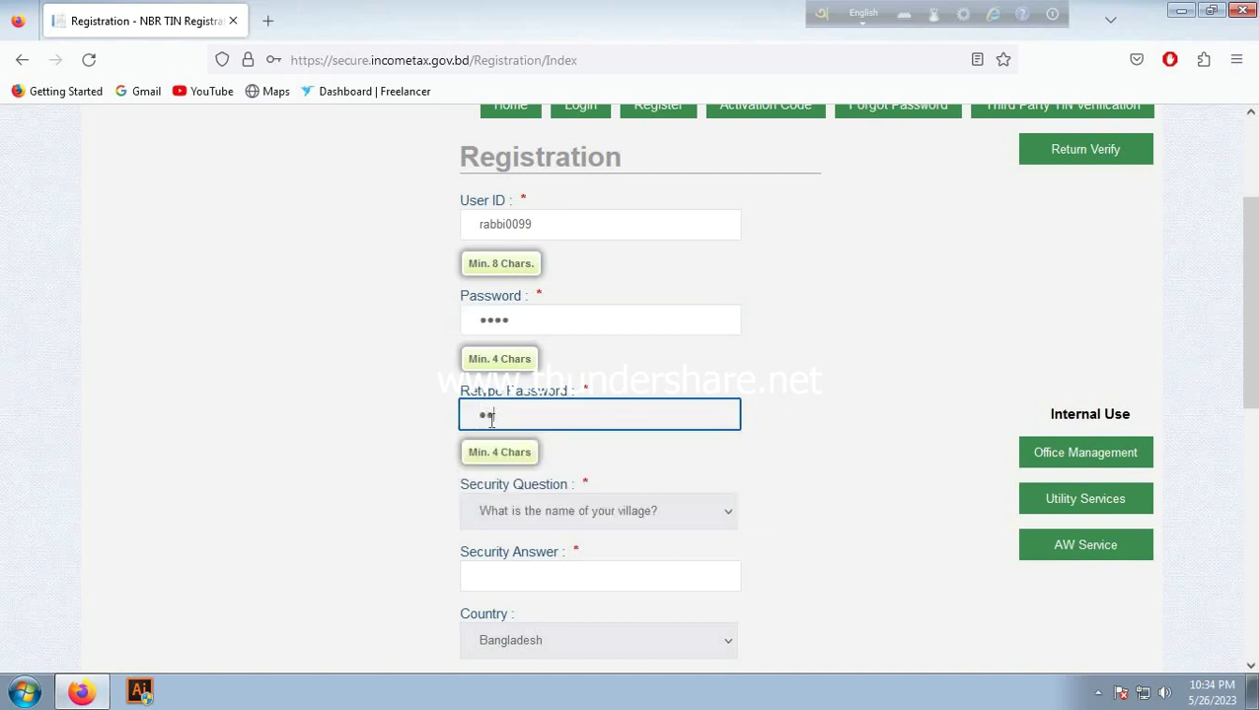
{"action": "scroll", "coordinate": [533, 375], "scroll_direction": "down", "scroll_amount": 3}
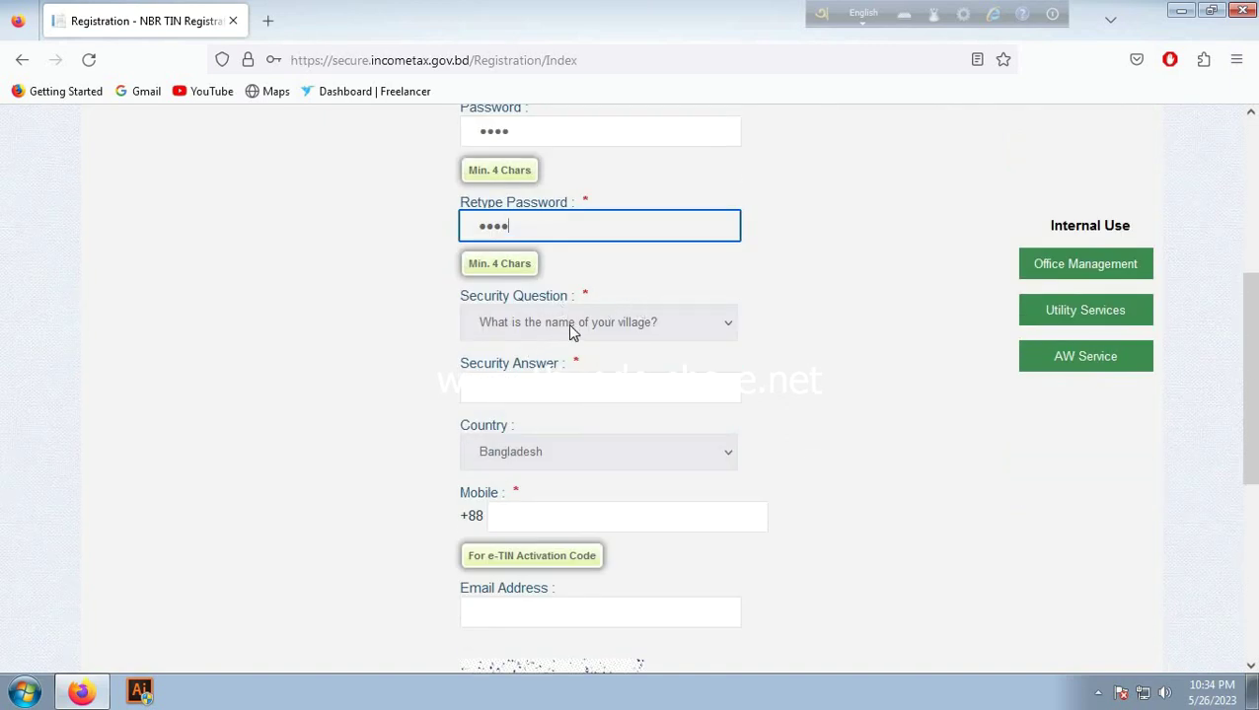
Keep the village-name security question and enter its answer
{"action": "left_click", "coordinate": [567, 324]}
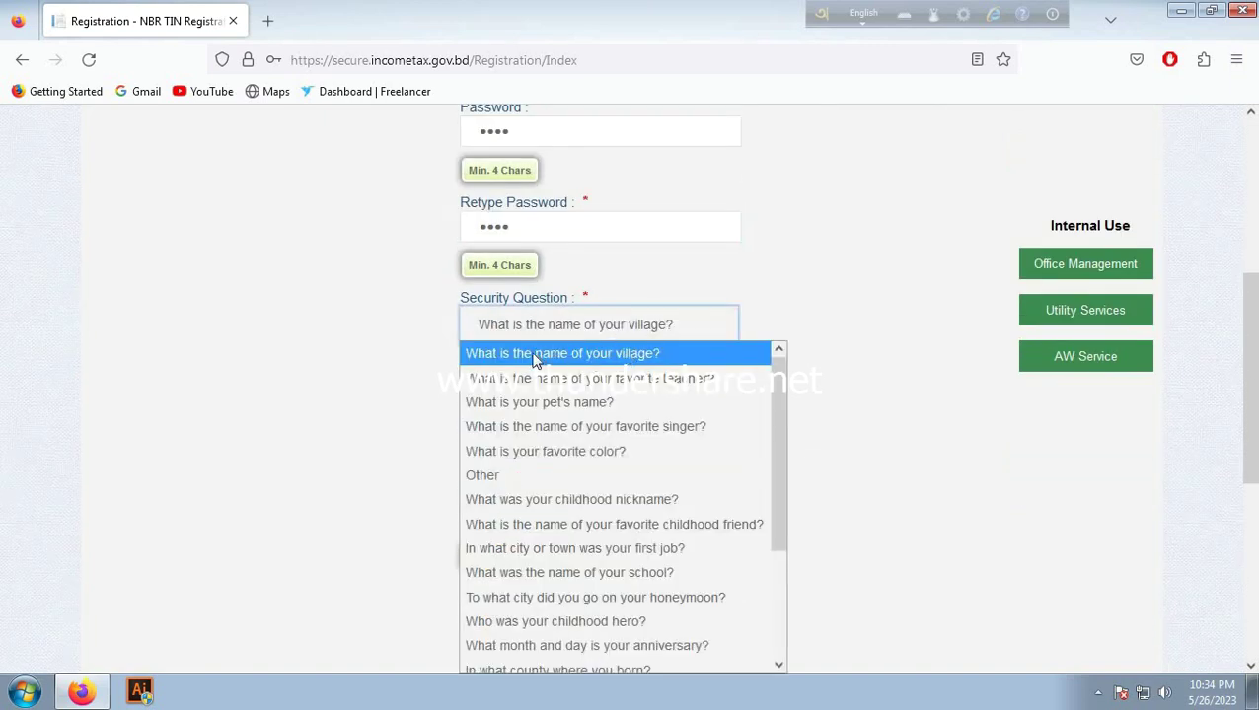
{"action": "left_click", "coordinate": [543, 357]}
{"action": "left_click", "coordinate": [530, 387]}
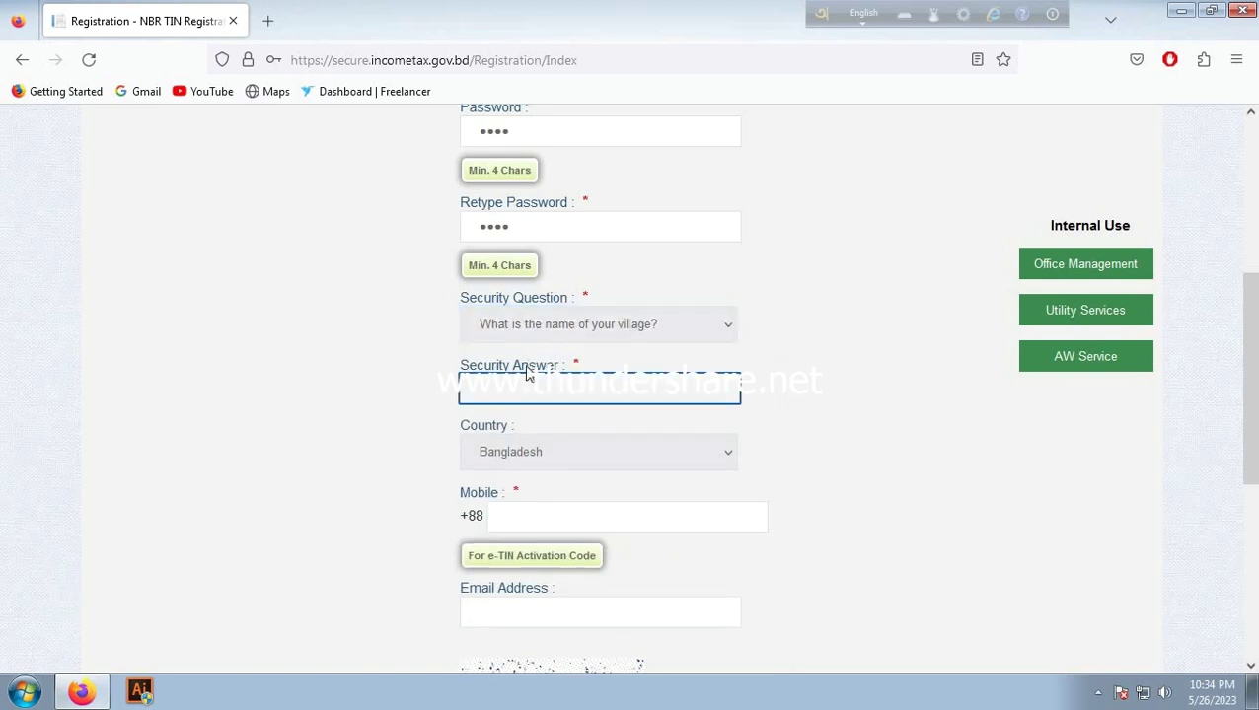
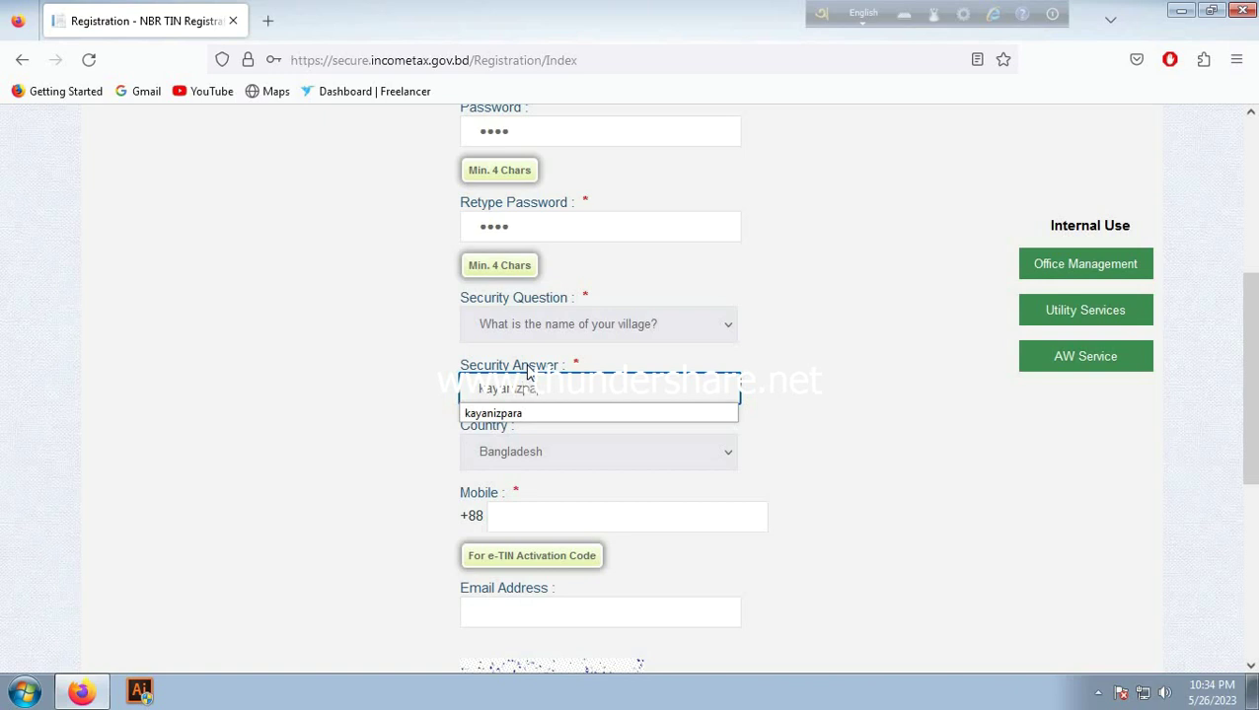
{"action": "left_click", "coordinate": [553, 414]}
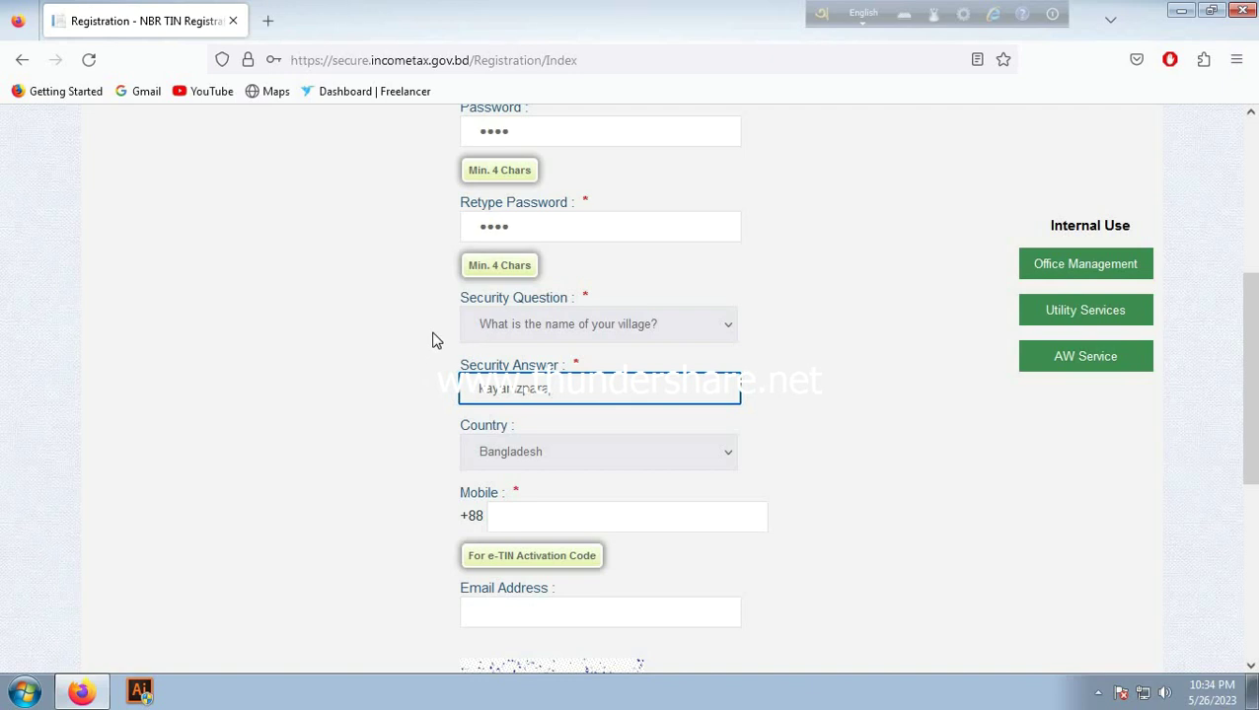
Enter the mobile number with Bangladesh as the country
{"action": "scroll", "coordinate": [431, 340], "scroll_direction": "down", "scroll_amount": 1}
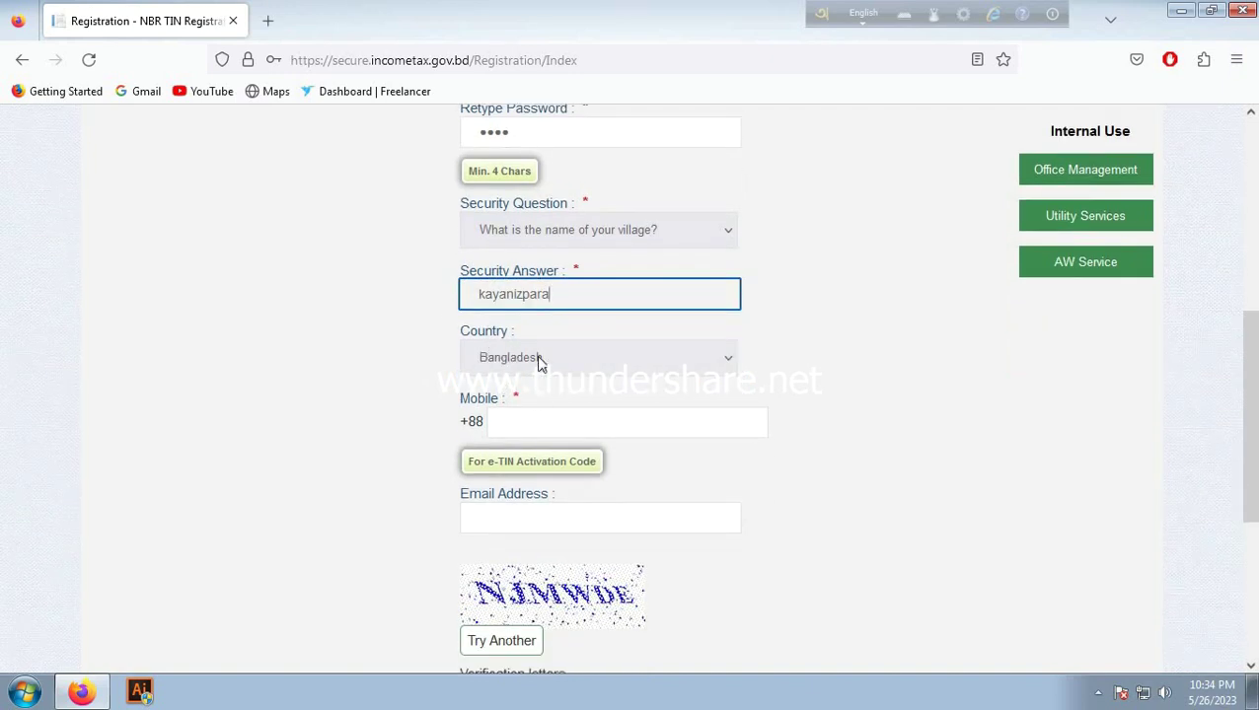
{"action": "left_click", "coordinate": [506, 423]}
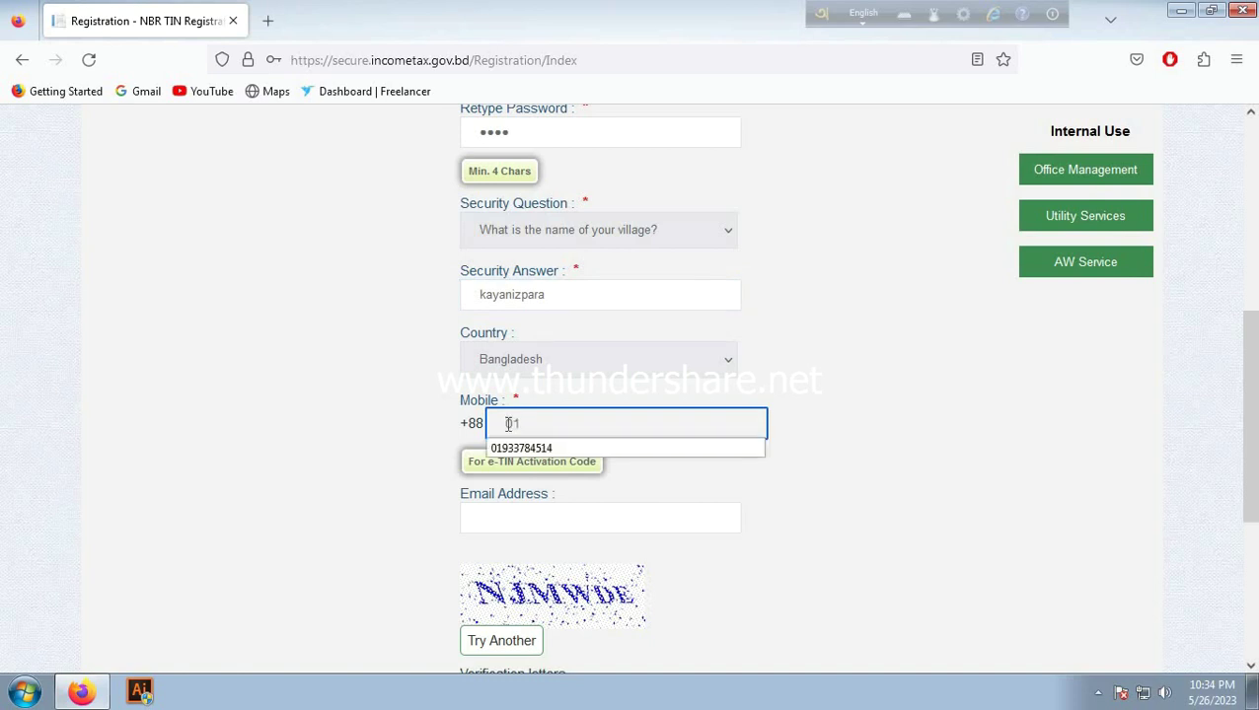
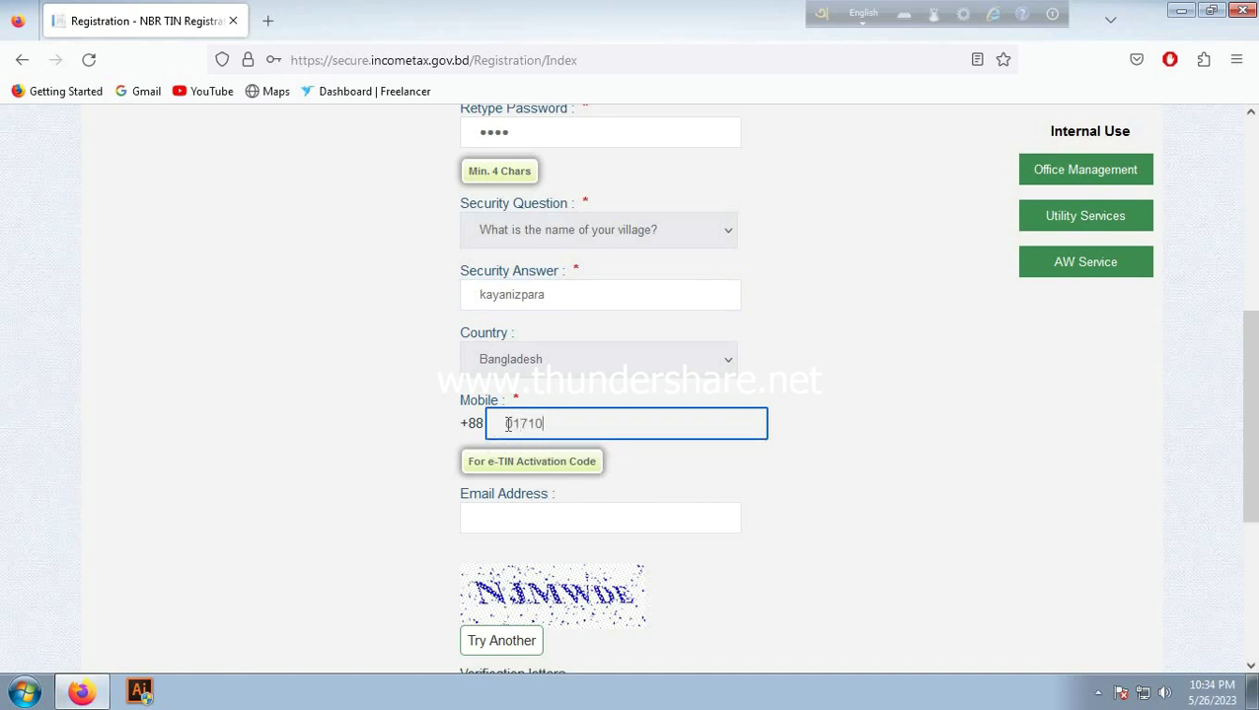
{"action": "scroll", "coordinate": [523, 394], "scroll_direction": "down", "scroll_amount": 3}
Fill in the e-mail address from the autocomplete suggestion
{"action": "left_click", "coordinate": [526, 334]}
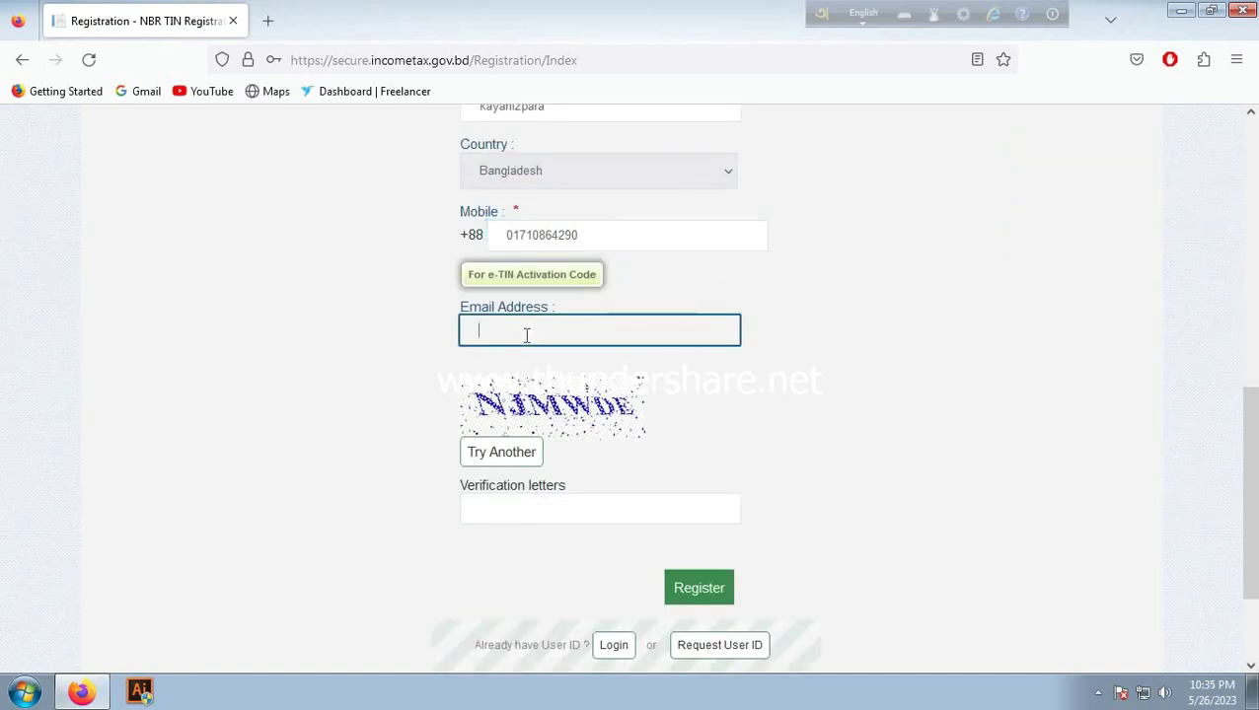
{"action": "type", "text": "r"}
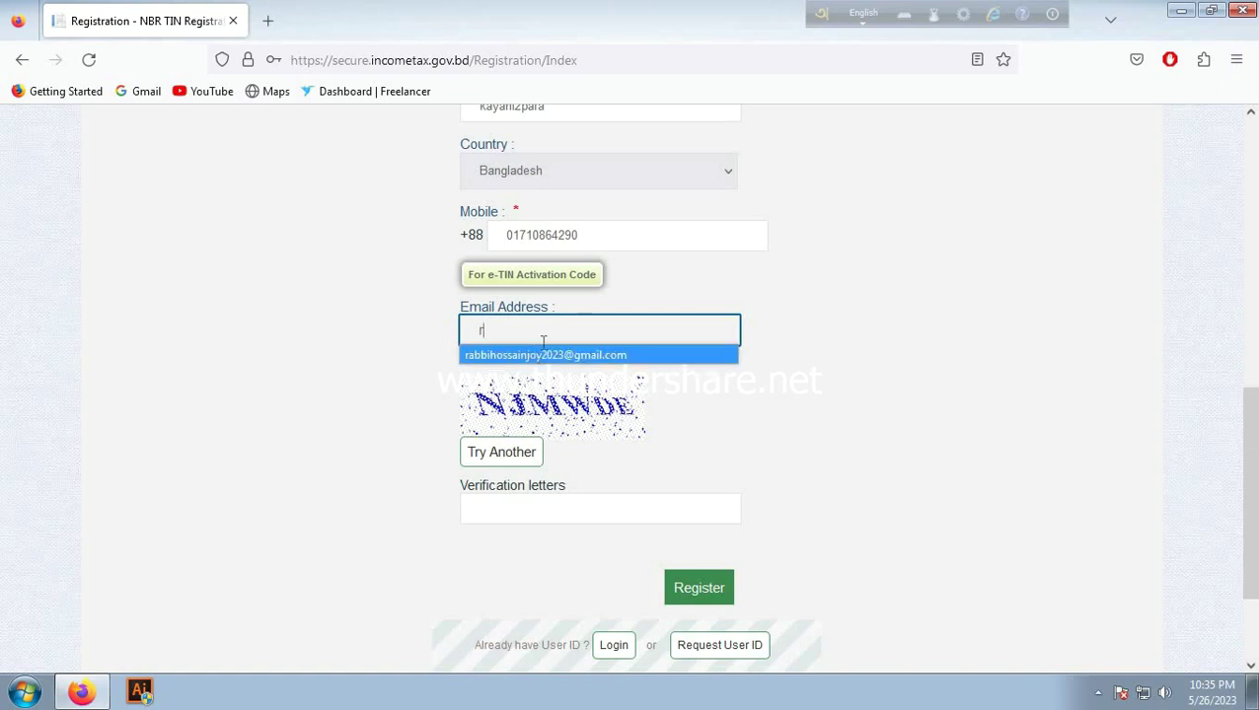
{"action": "left_click", "coordinate": [544, 355]}
{"action": "scroll", "coordinate": [759, 387], "scroll_direction": "down", "scroll_amount": 2}
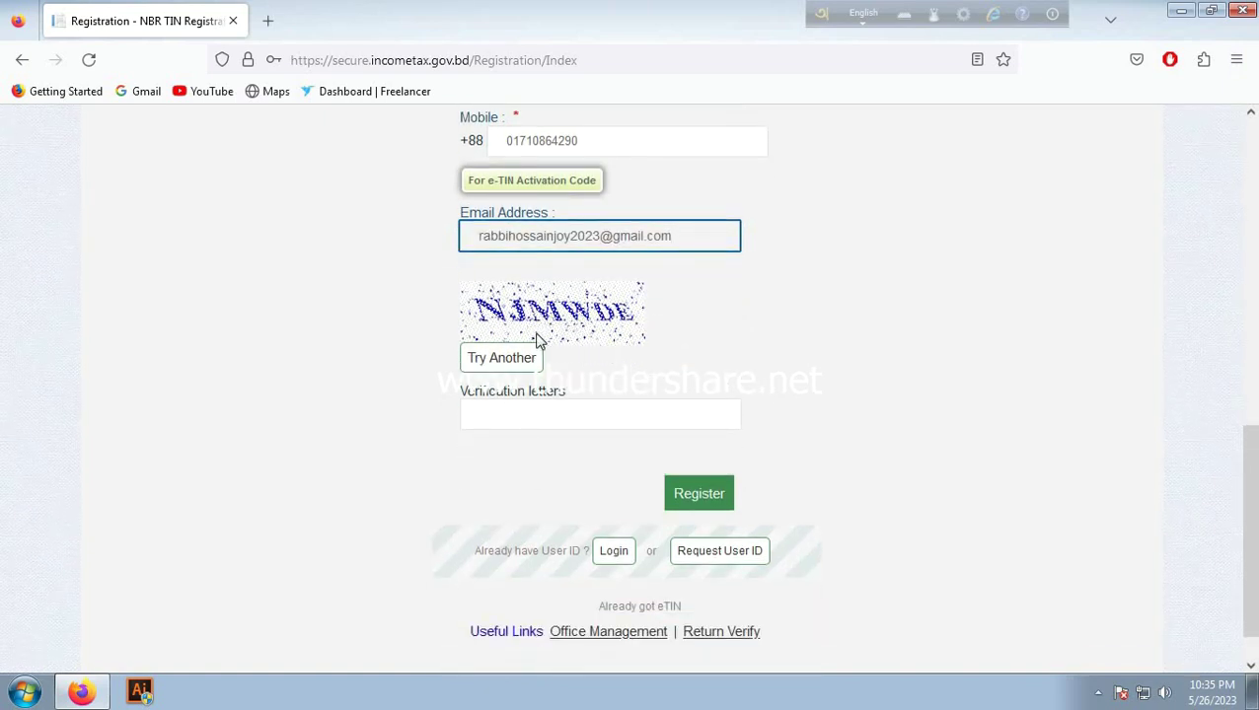
Enter the captcha verification letters and submit the registration form
{"action": "left_click", "coordinate": [529, 416]}
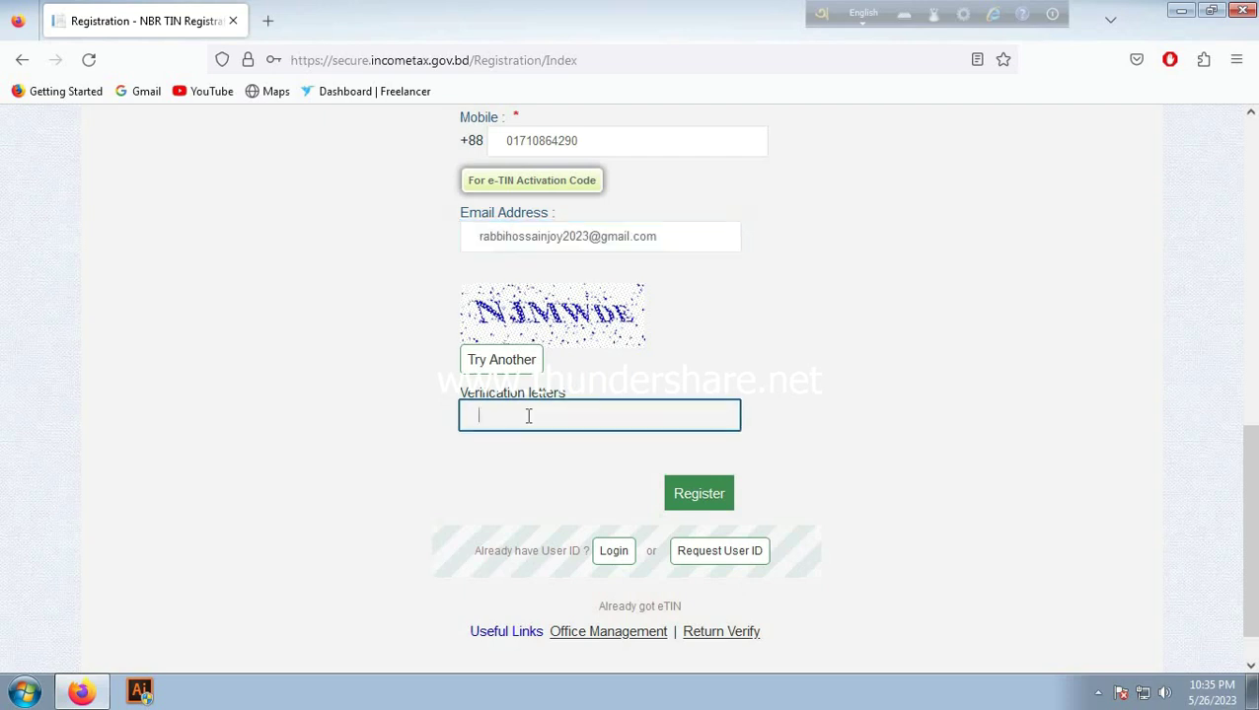
{"action": "type", "text": "NJMWDE"}
{"action": "left_click", "coordinate": [712, 496]}
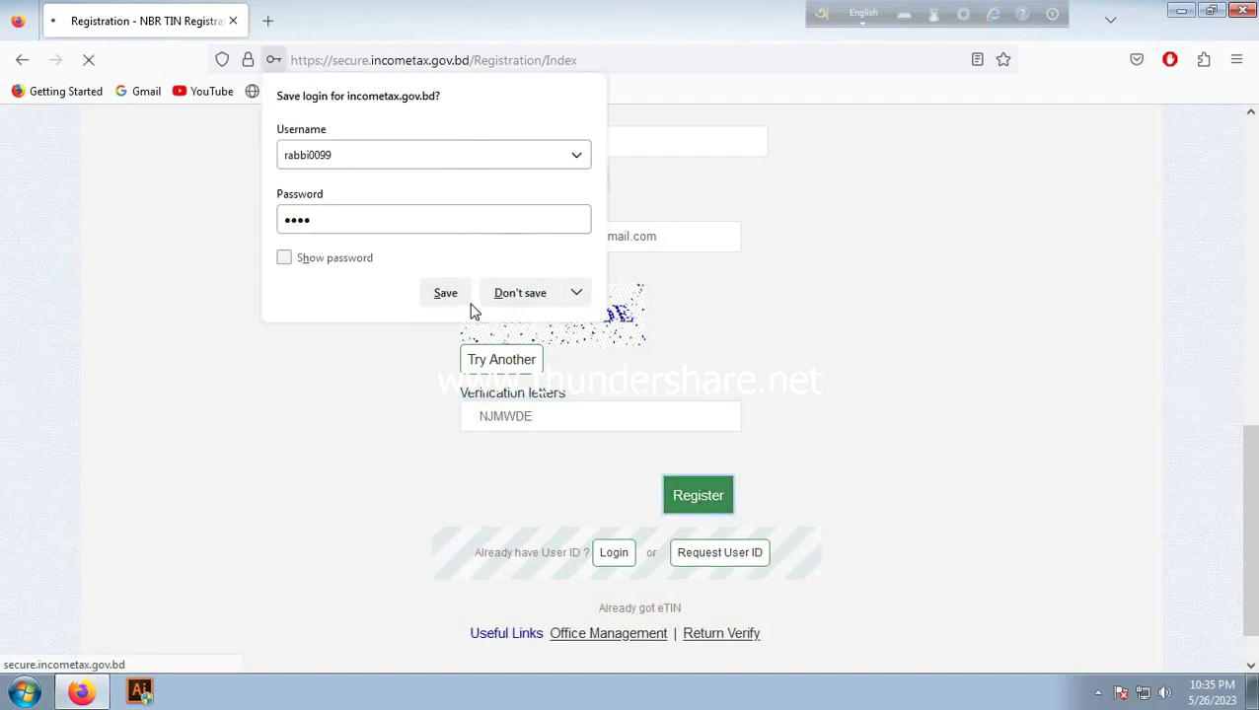
Decline saving the login and replace the trailing digits of the User ID
{"action": "left_click", "coordinate": [527, 299]}
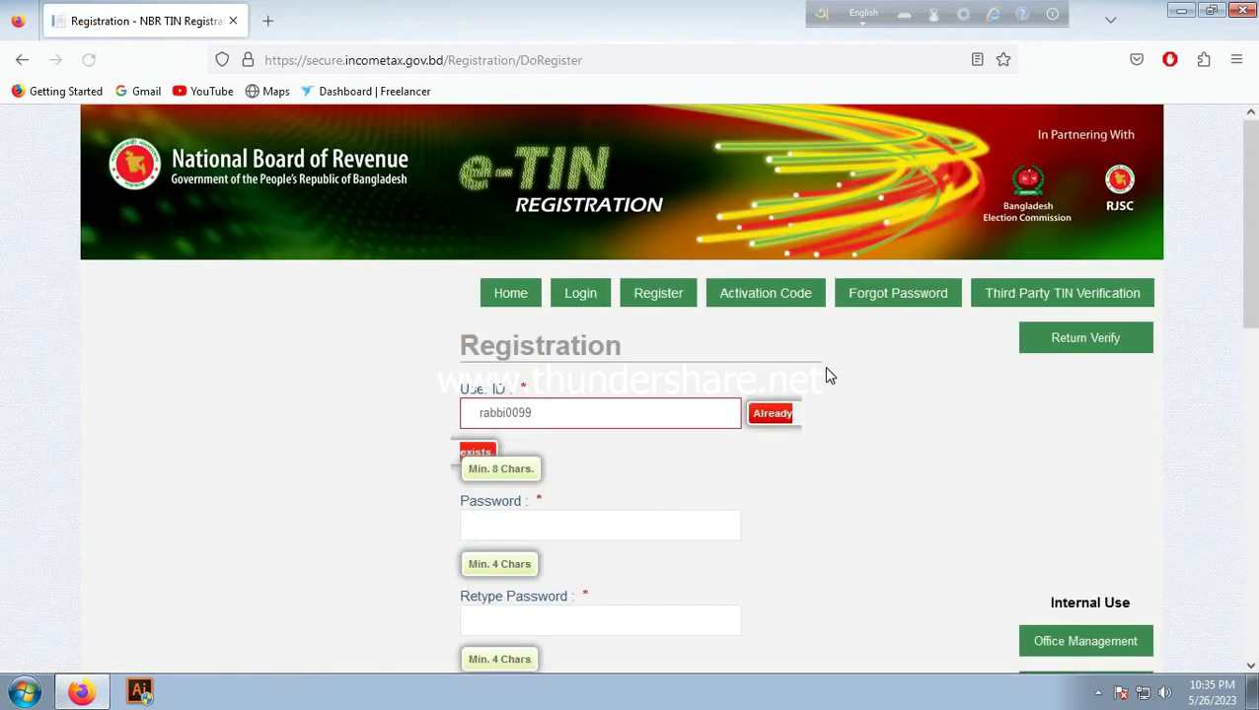
{"action": "scroll", "coordinate": [843, 392], "scroll_direction": "down", "scroll_amount": 2}
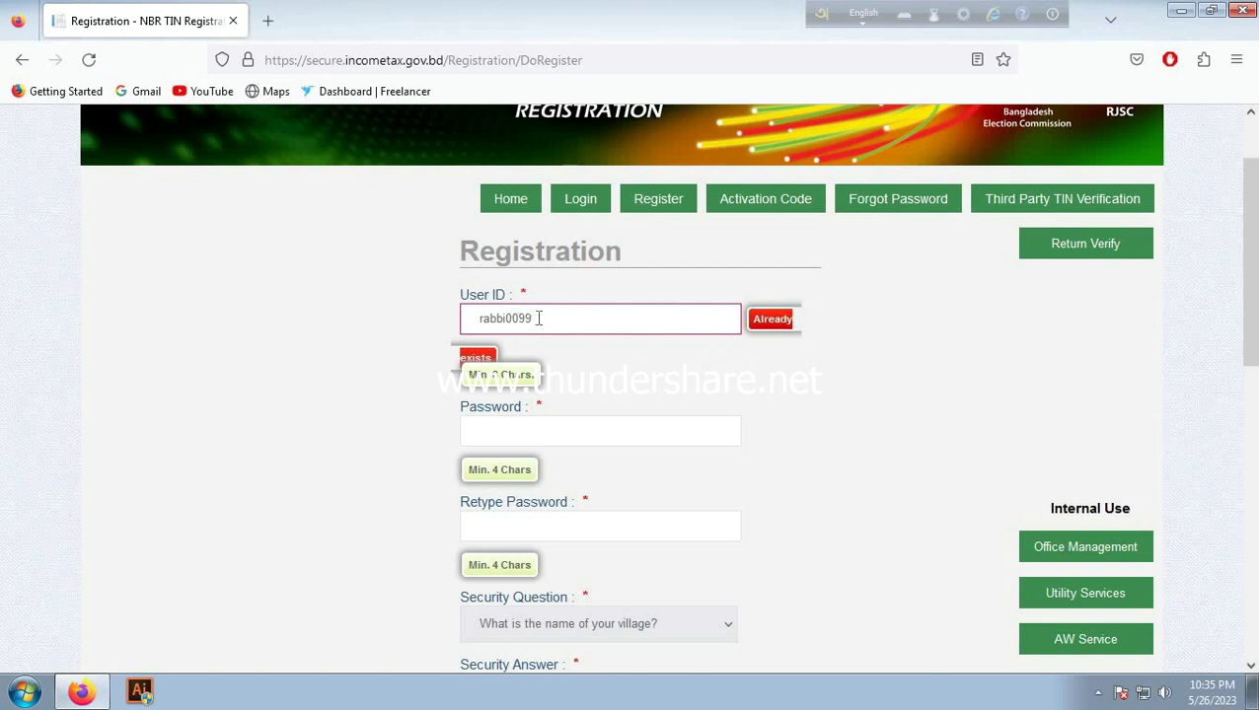
{"action": "left_click", "coordinate": [528, 322]}
{"action": "left_click_drag", "start_coordinate": [539, 321], "coordinate": [511, 326]}
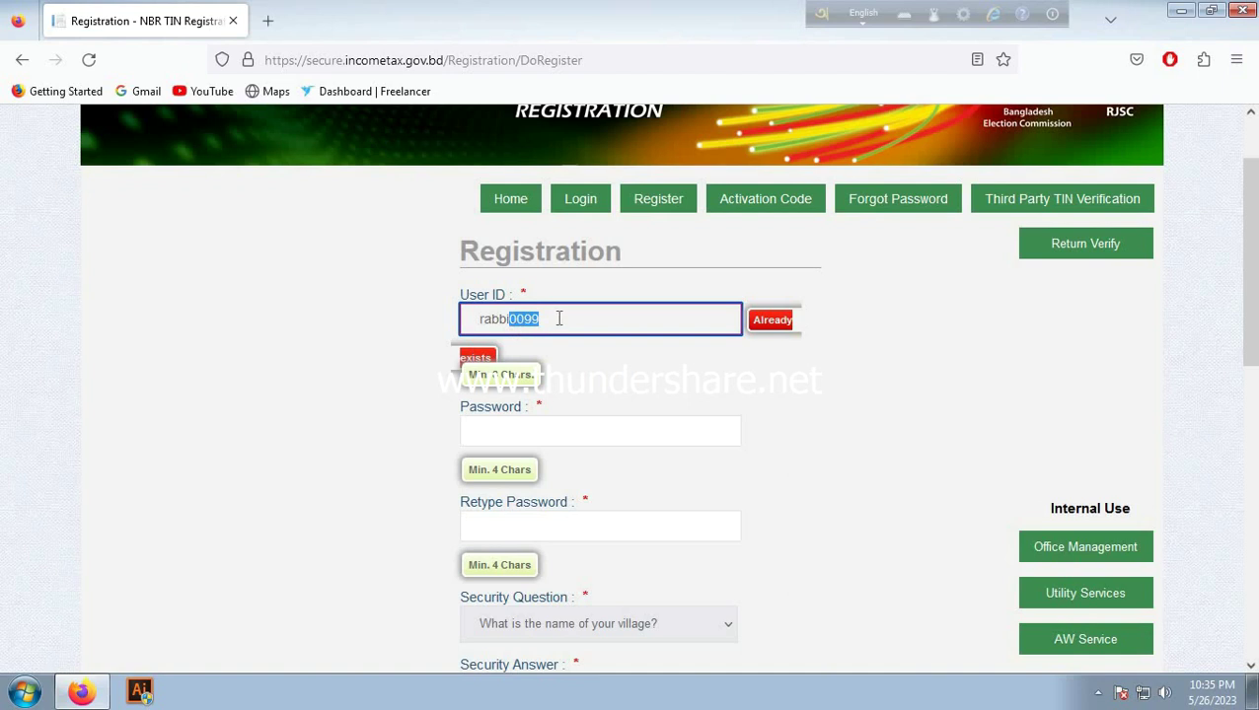
{"action": "type", "text": "8855"}
{"action": "scroll", "coordinate": [558, 317], "scroll_direction": "down", "scroll_amount": 2}
Re-enter an eight-character password and the new captcha letters, then resubmit
{"action": "left_click", "coordinate": [513, 247]}
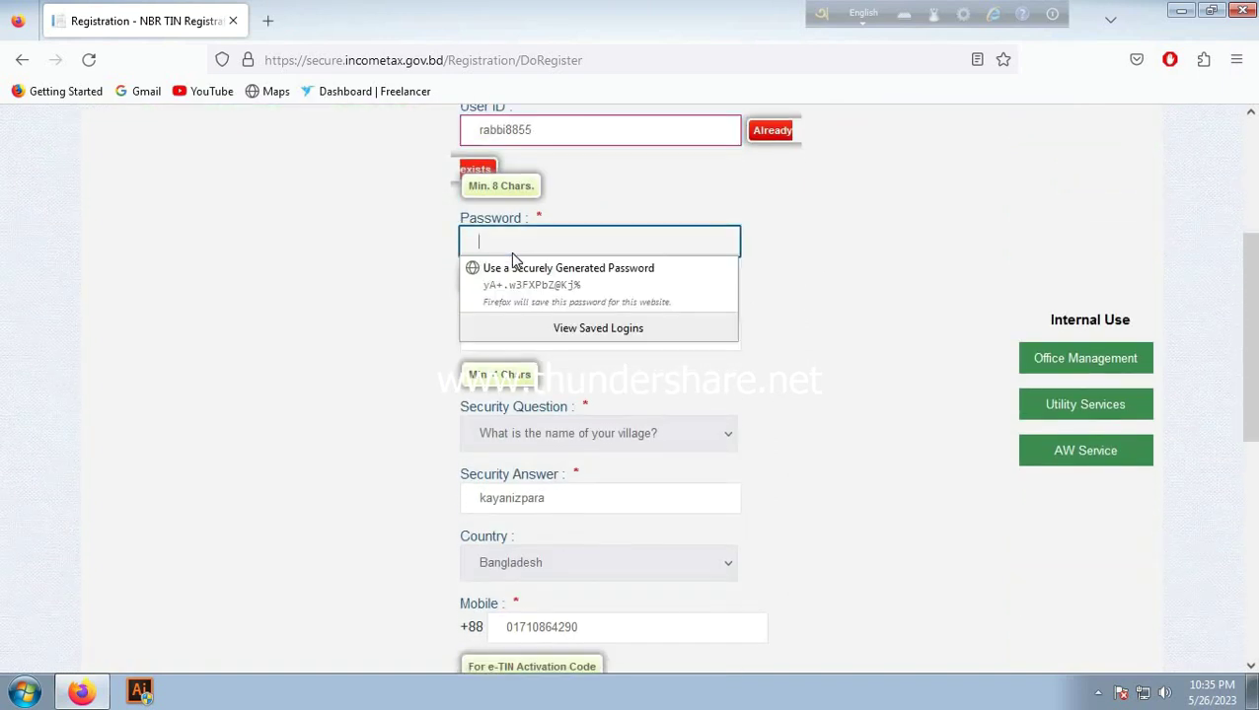
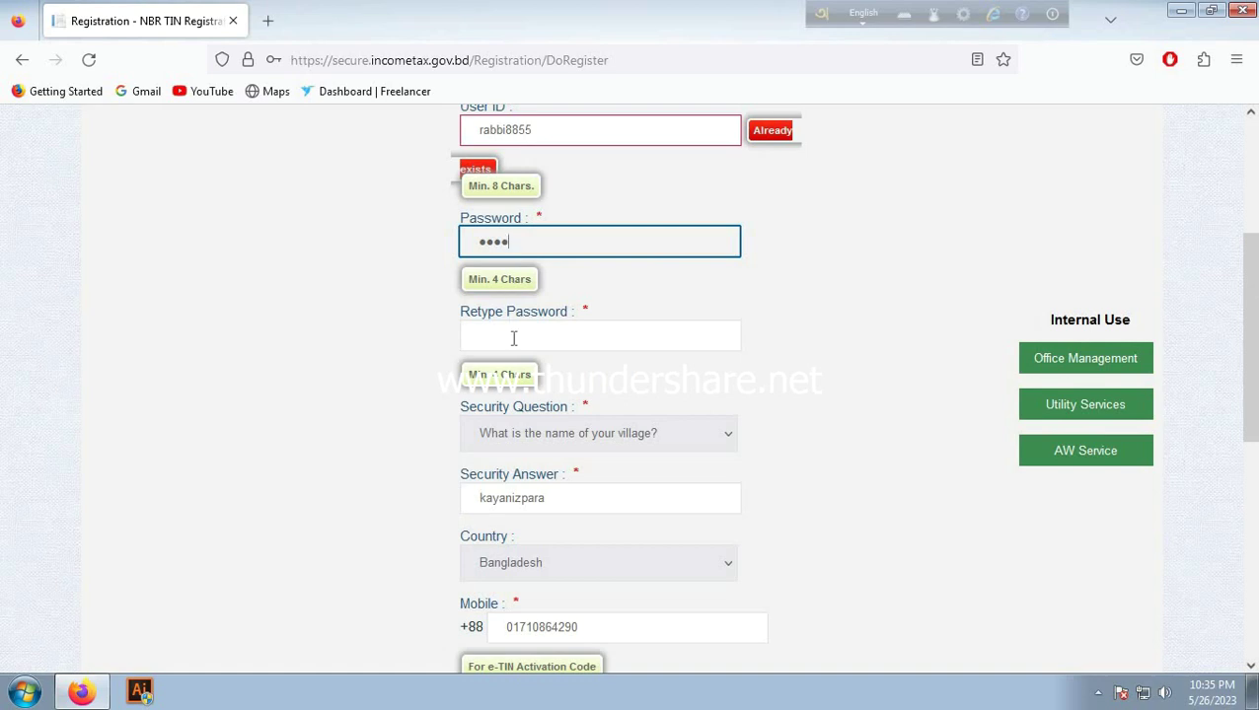
{"action": "scroll", "coordinate": [404, 335], "scroll_direction": "down", "scroll_amount": 5}
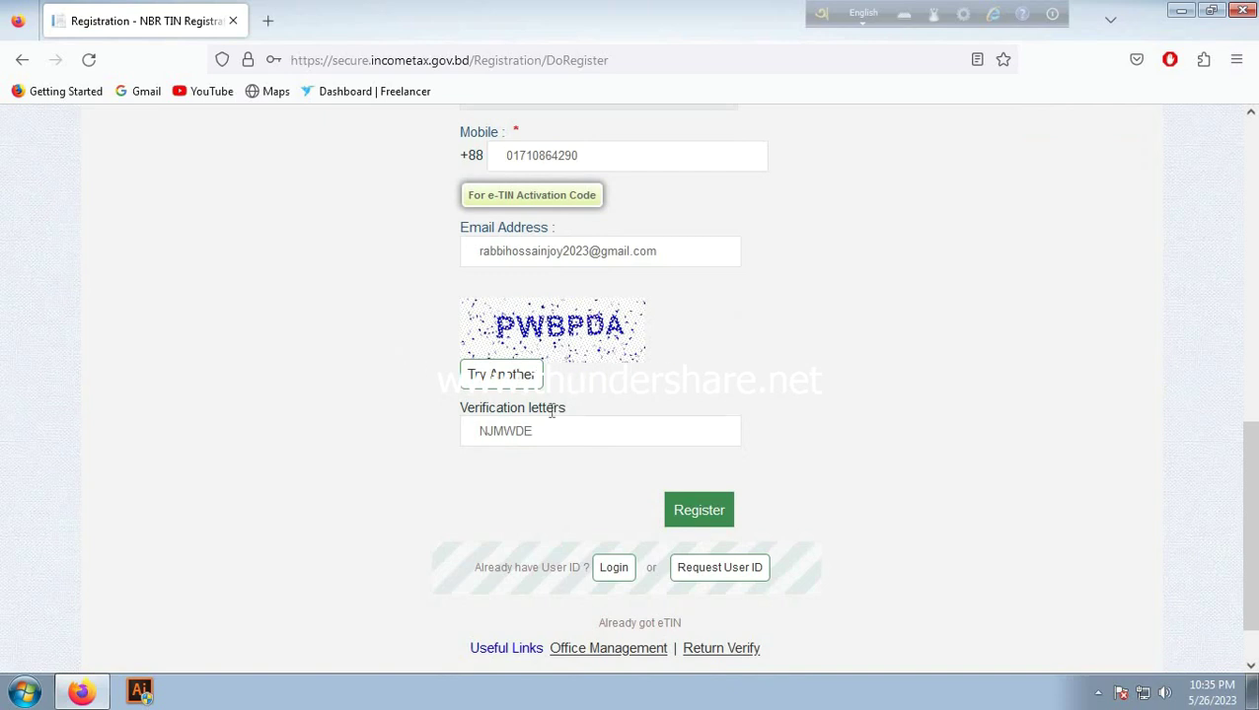
{"action": "left_click_drag", "start_coordinate": [550, 430], "coordinate": [458, 444]}
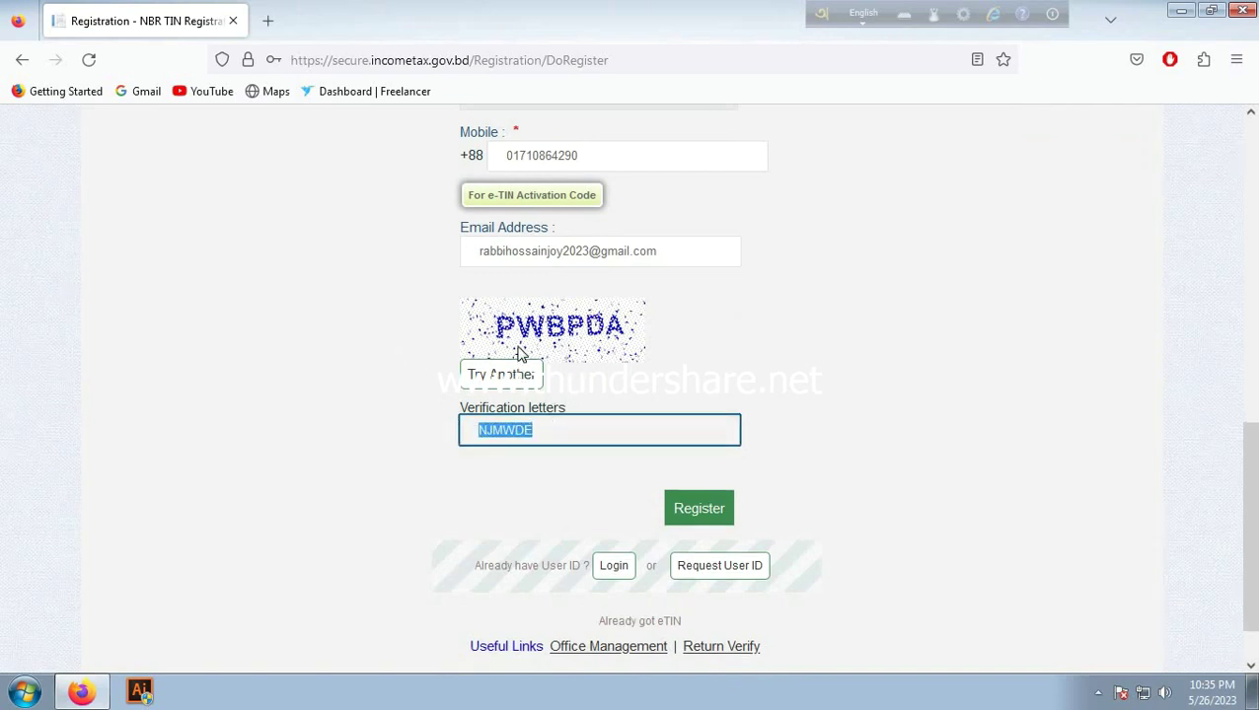
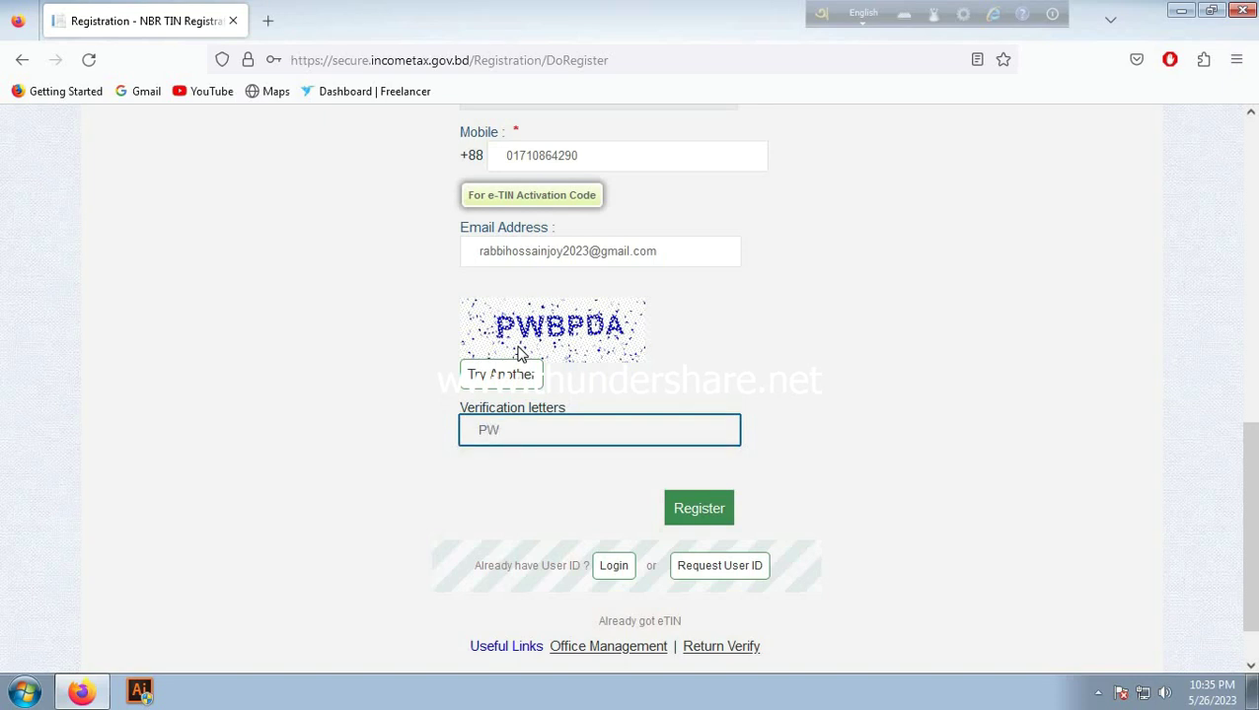
{"action": "scroll", "coordinate": [520, 350], "scroll_direction": "up", "scroll_amount": 8}
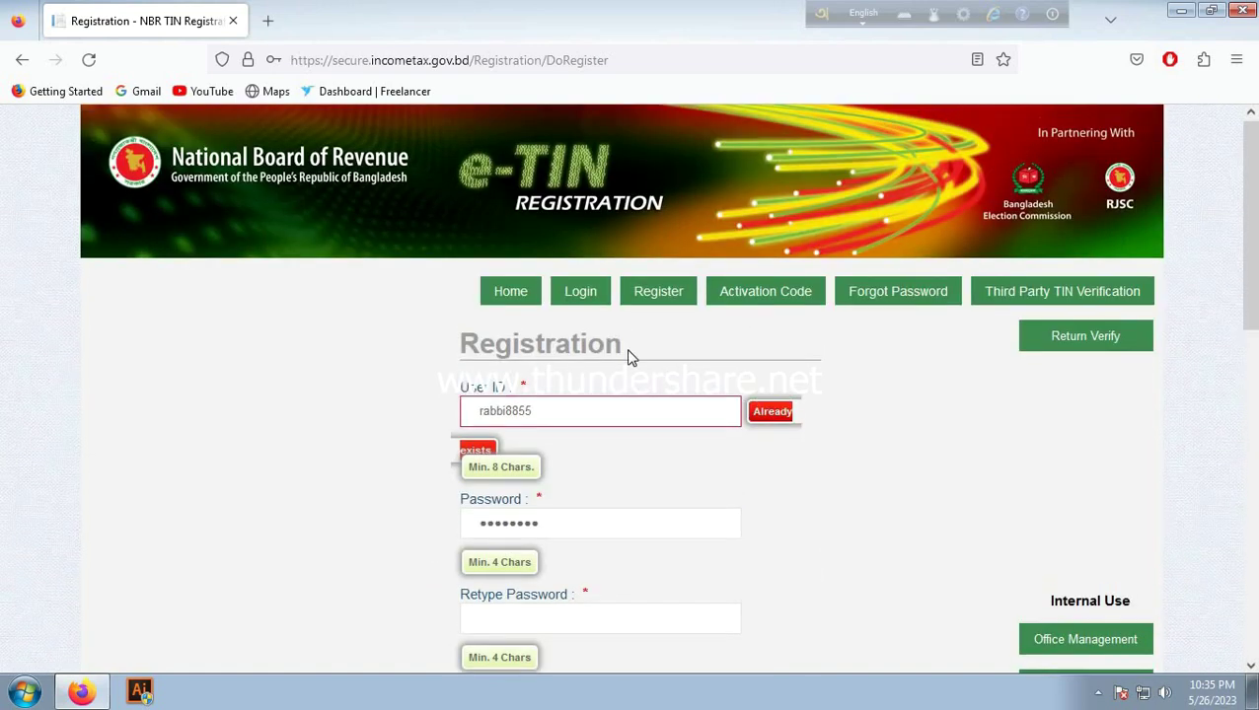
{"action": "scroll", "coordinate": [691, 439], "scroll_direction": "down", "scroll_amount": 8}
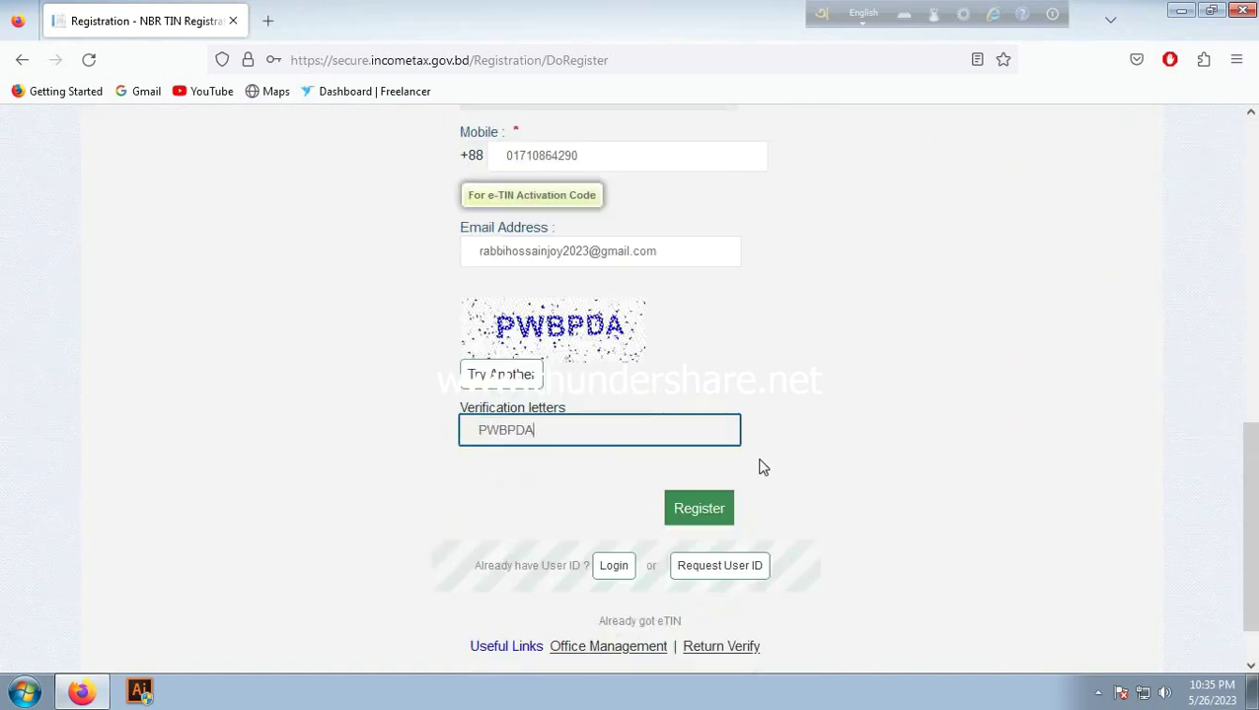
{"action": "left_click", "coordinate": [721, 454]}
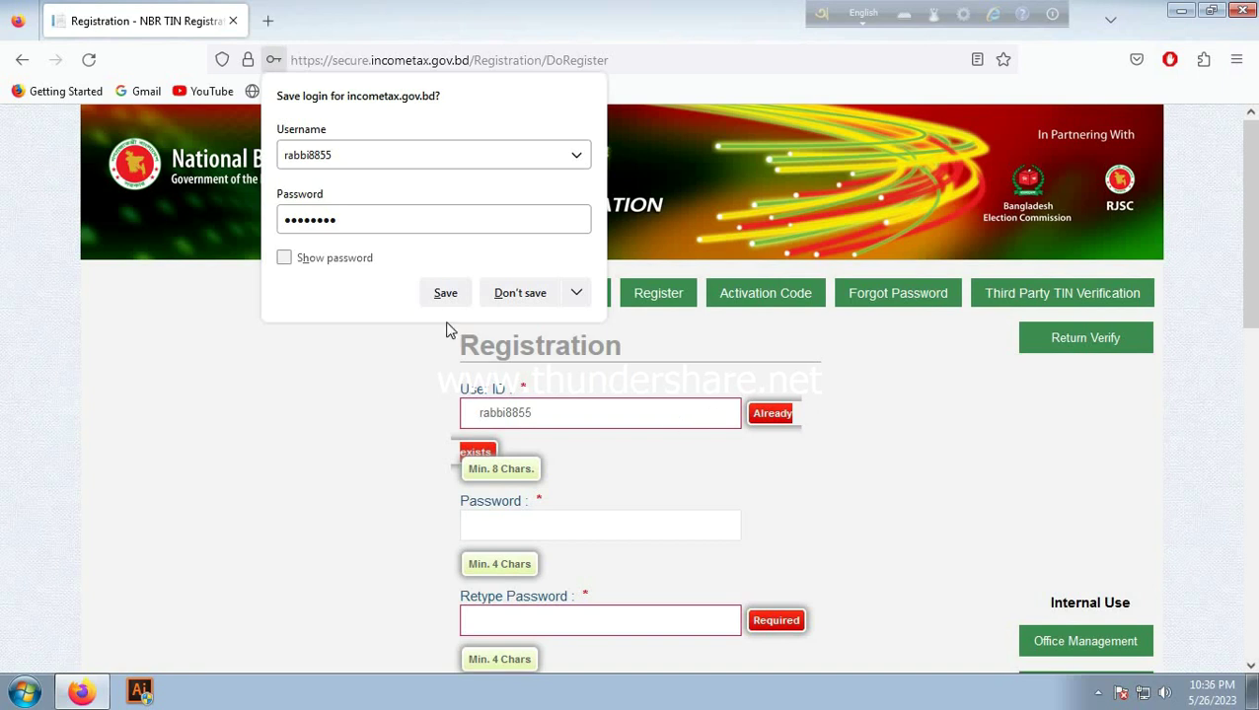
Replace the entire taken User ID with a new one
{"action": "left_click", "coordinate": [510, 301]}
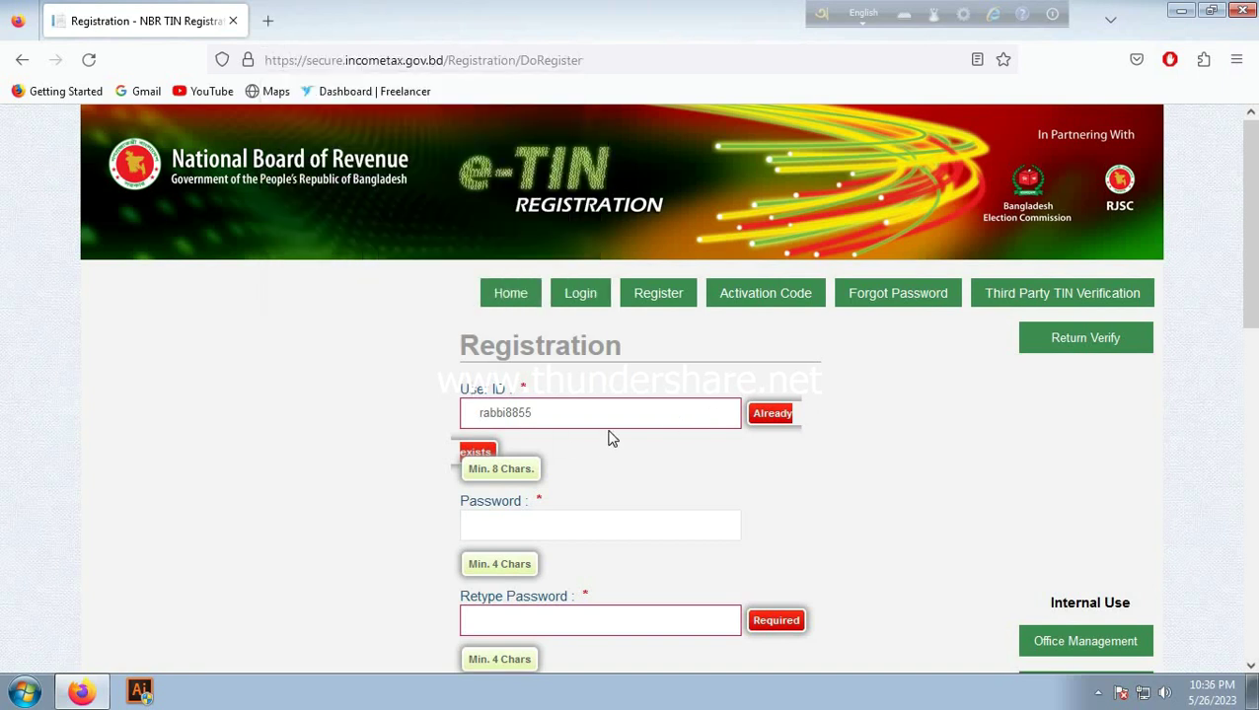
{"action": "left_click", "coordinate": [548, 415]}
{"action": "left_click_drag", "start_coordinate": [540, 415], "coordinate": [512, 420]}
{"action": "left_click", "coordinate": [550, 413]}
{"action": "key", "text": "ctrl+a"}
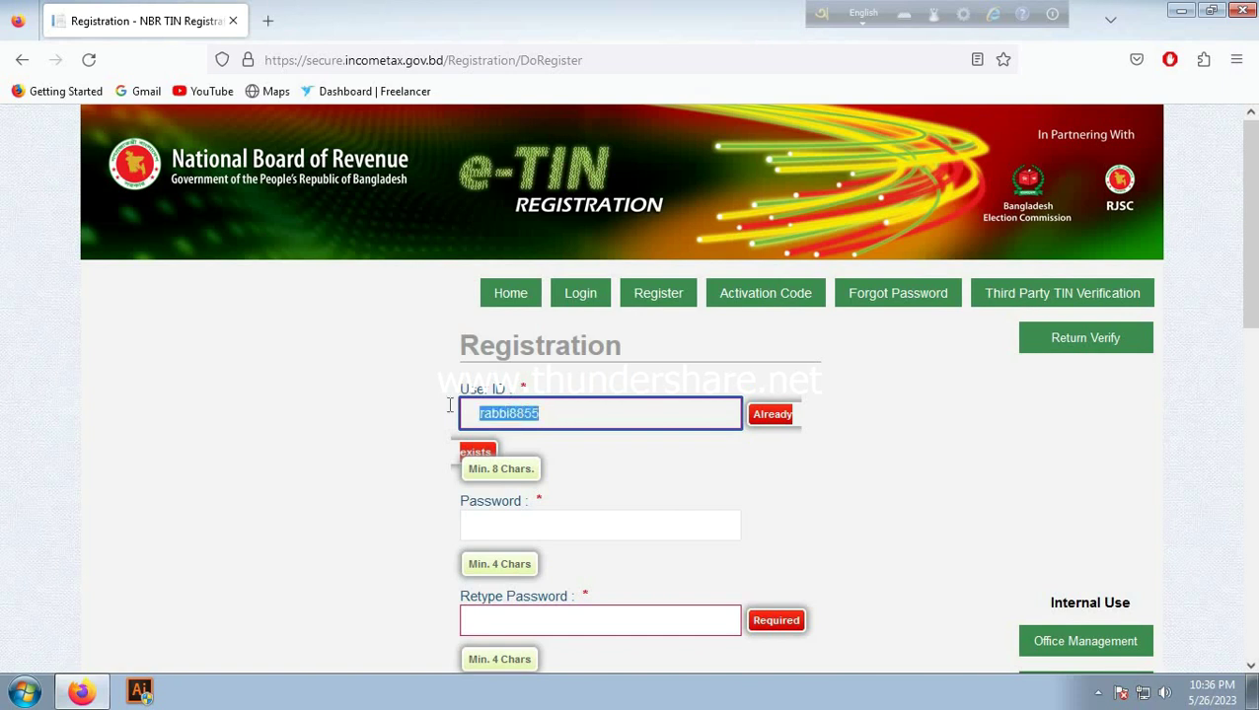
{"action": "type", "text": "2023"}
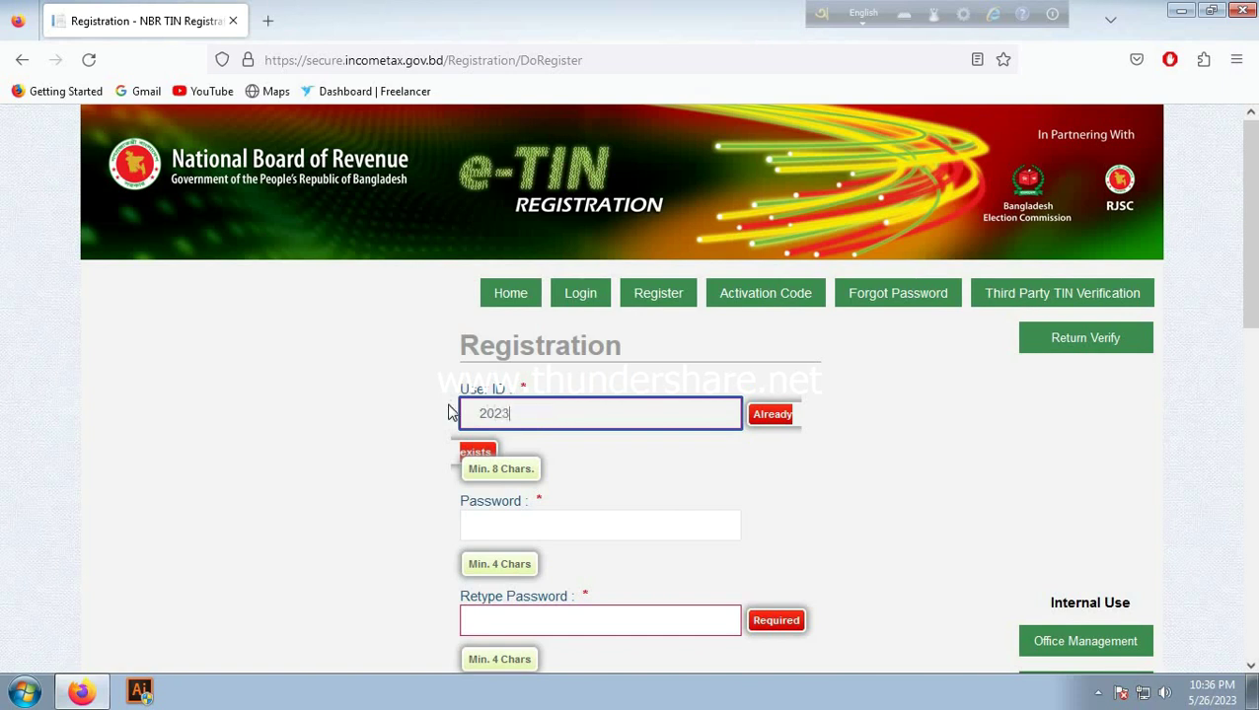
{"action": "type", "text": "rabbi"}
{"action": "scroll", "coordinate": [436, 405], "scroll_direction": "down", "scroll_amount": 3}
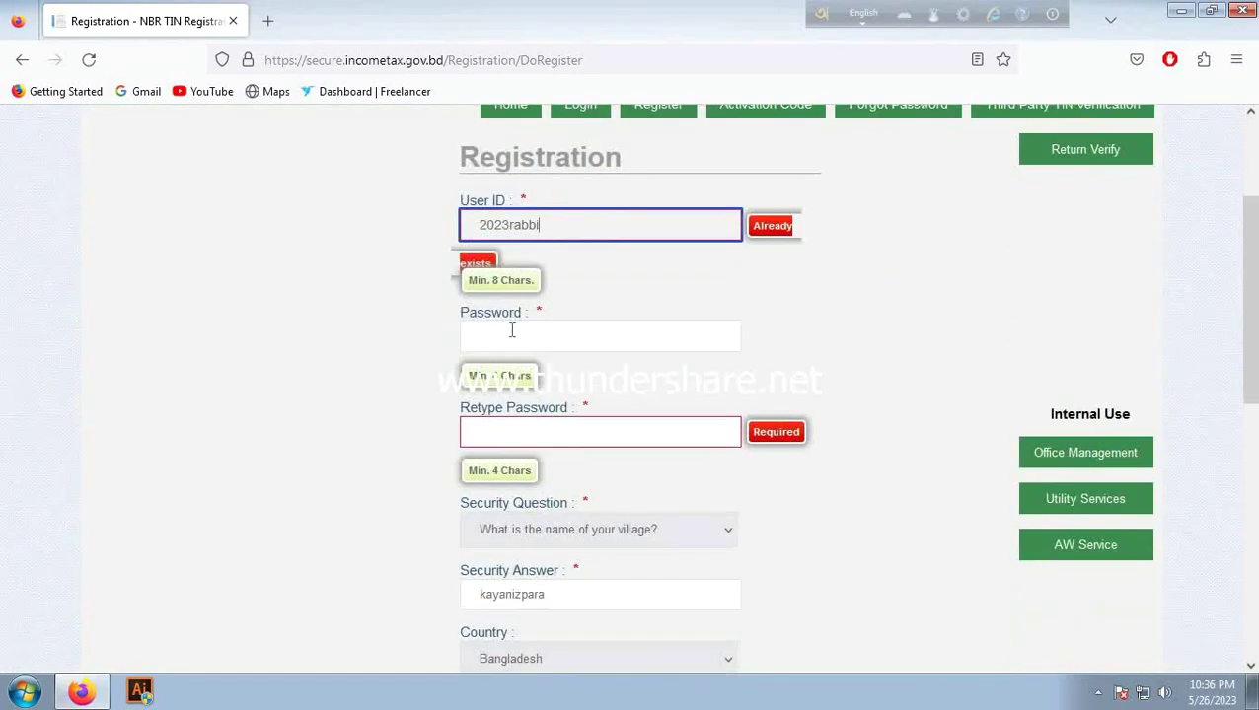
Re-enter the four-character password
{"action": "left_click", "coordinate": [511, 331]}
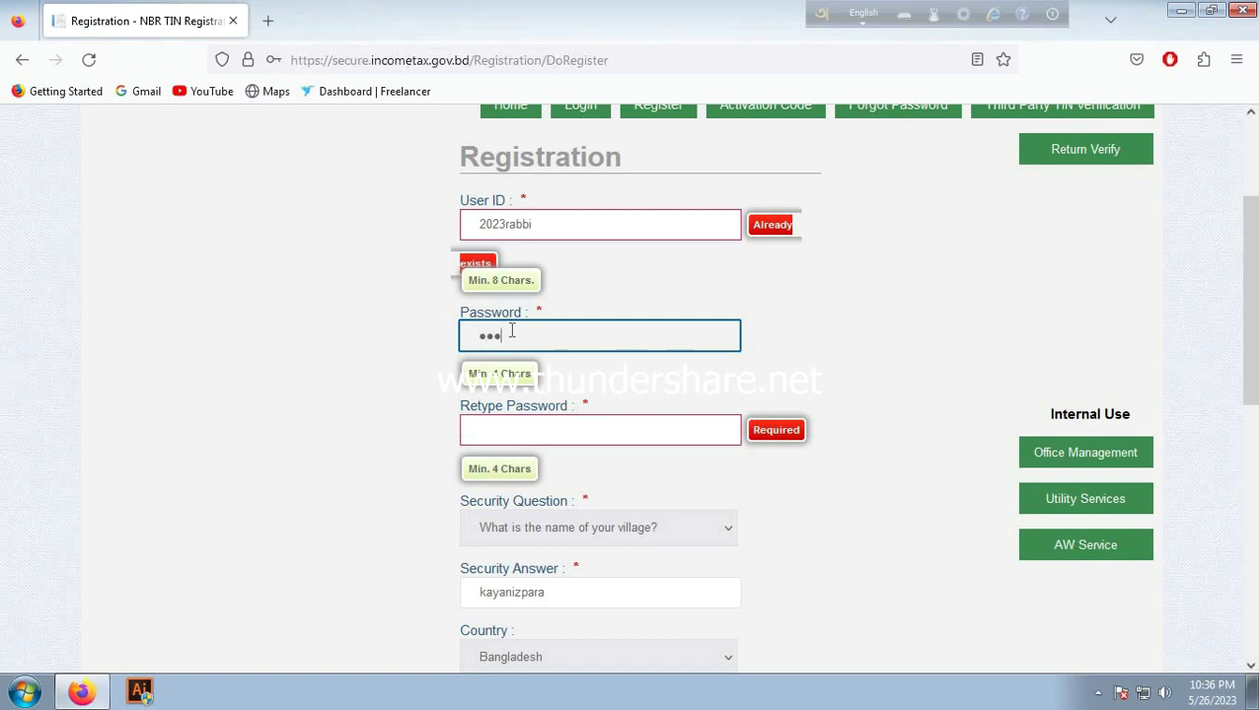
{"action": "left_click", "coordinate": [513, 431]}
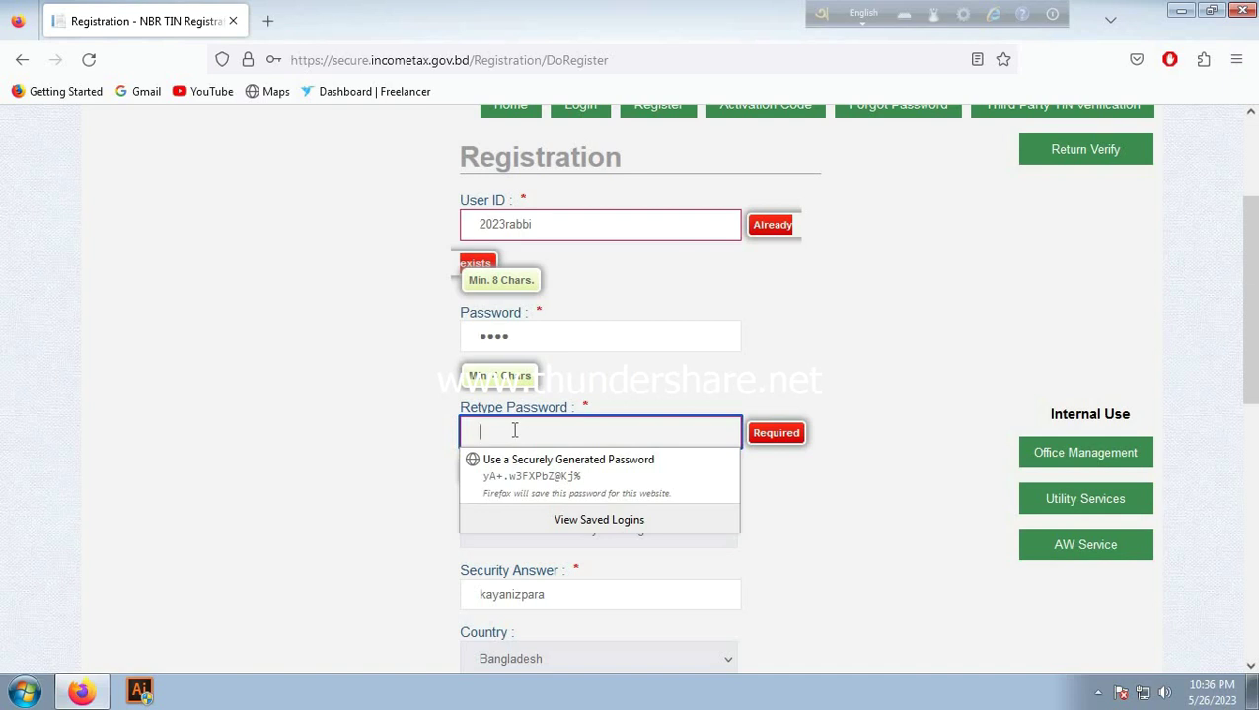
Confirm the password, overwrite the captcha with the new letters, and resubmit the form
{"action": "type", "text": "••••"}
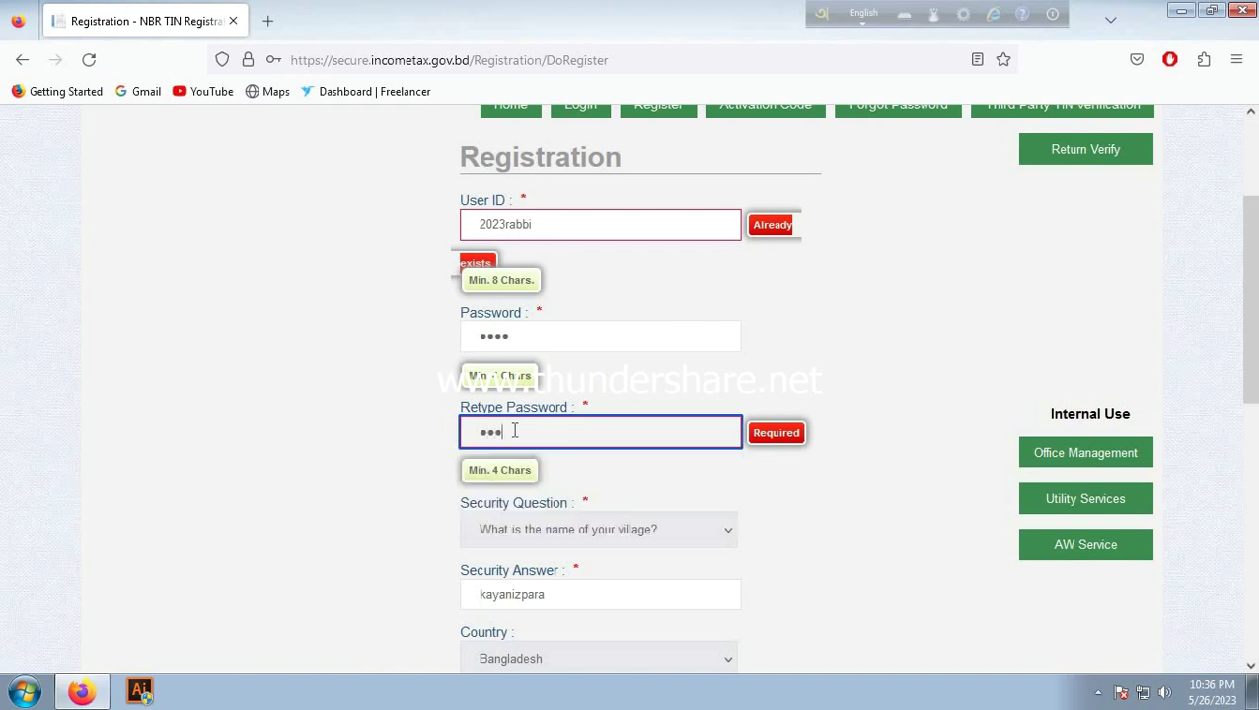
{"action": "scroll", "coordinate": [532, 406], "scroll_direction": "down", "scroll_amount": 10}
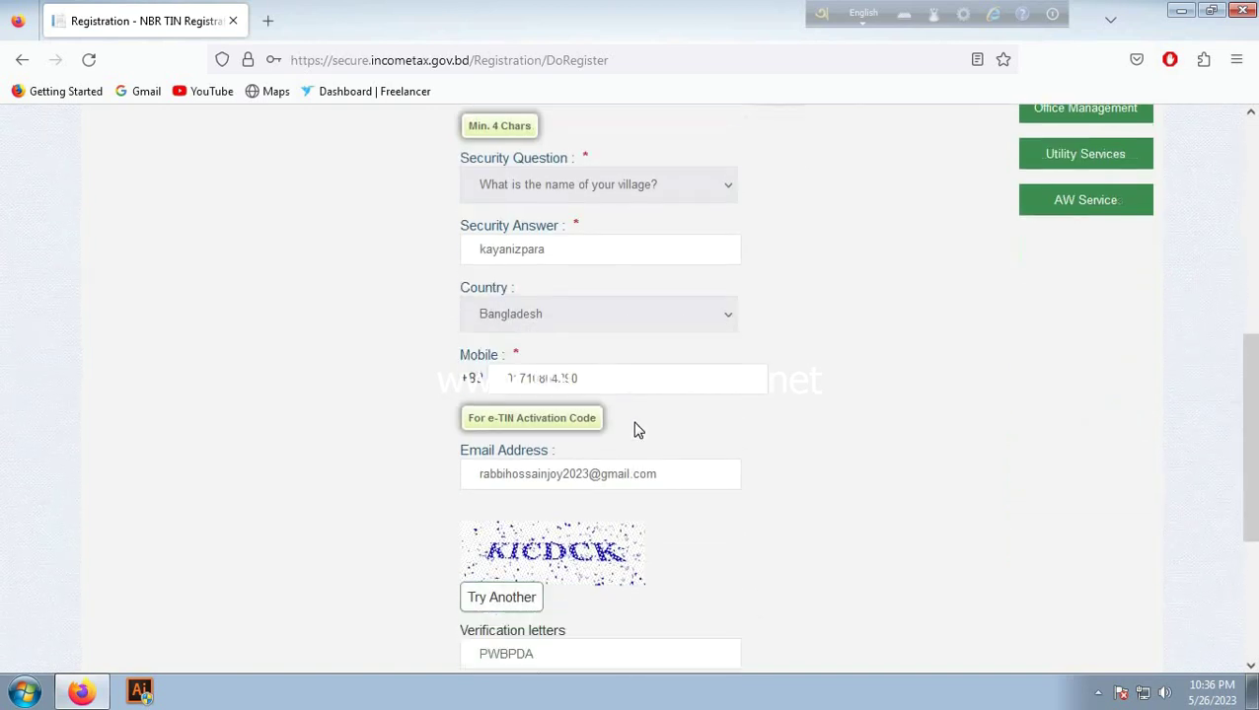
{"action": "double_click", "coordinate": [557, 362]}
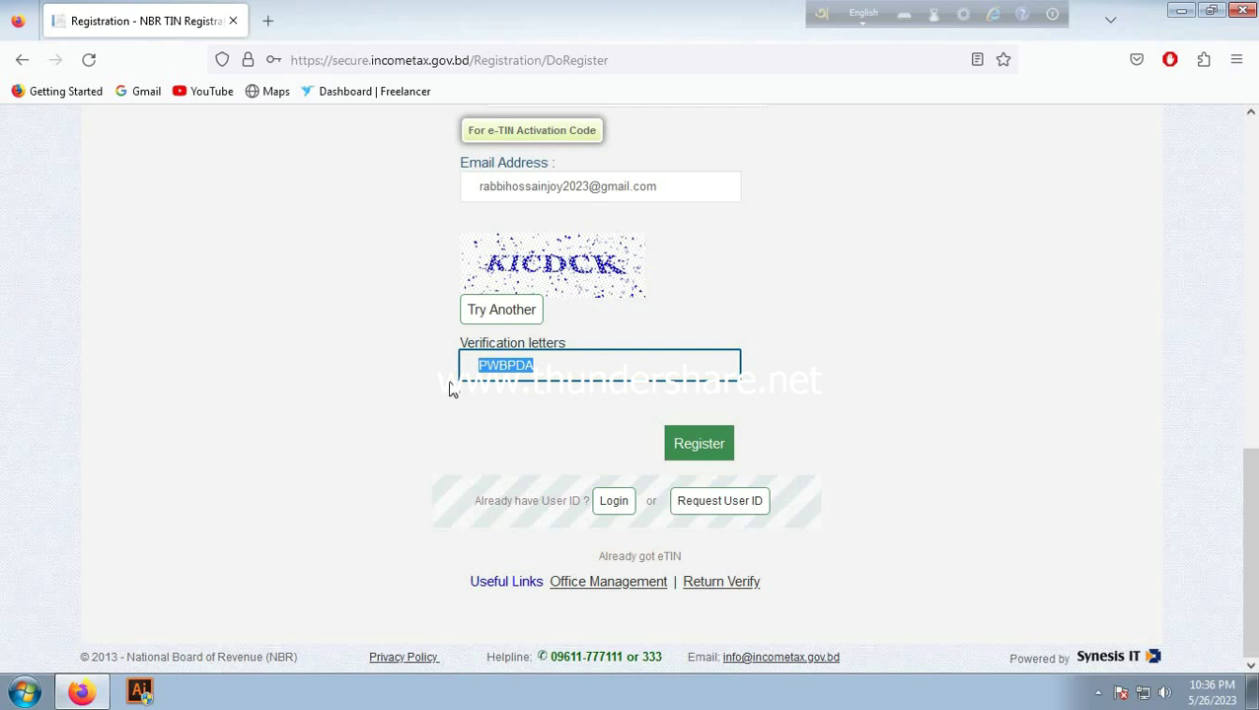
{"action": "type", "text": "K"}
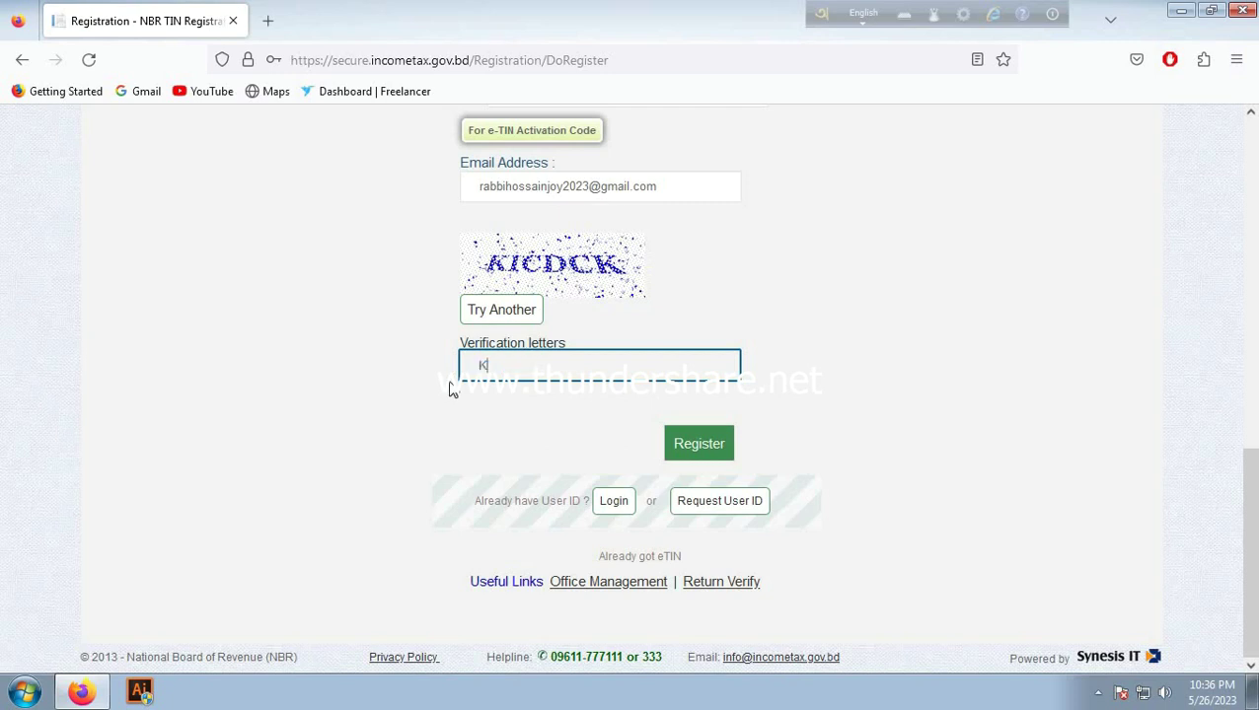
{"action": "type", "text": "ICDCK"}
{"action": "left_click", "coordinate": [703, 449]}
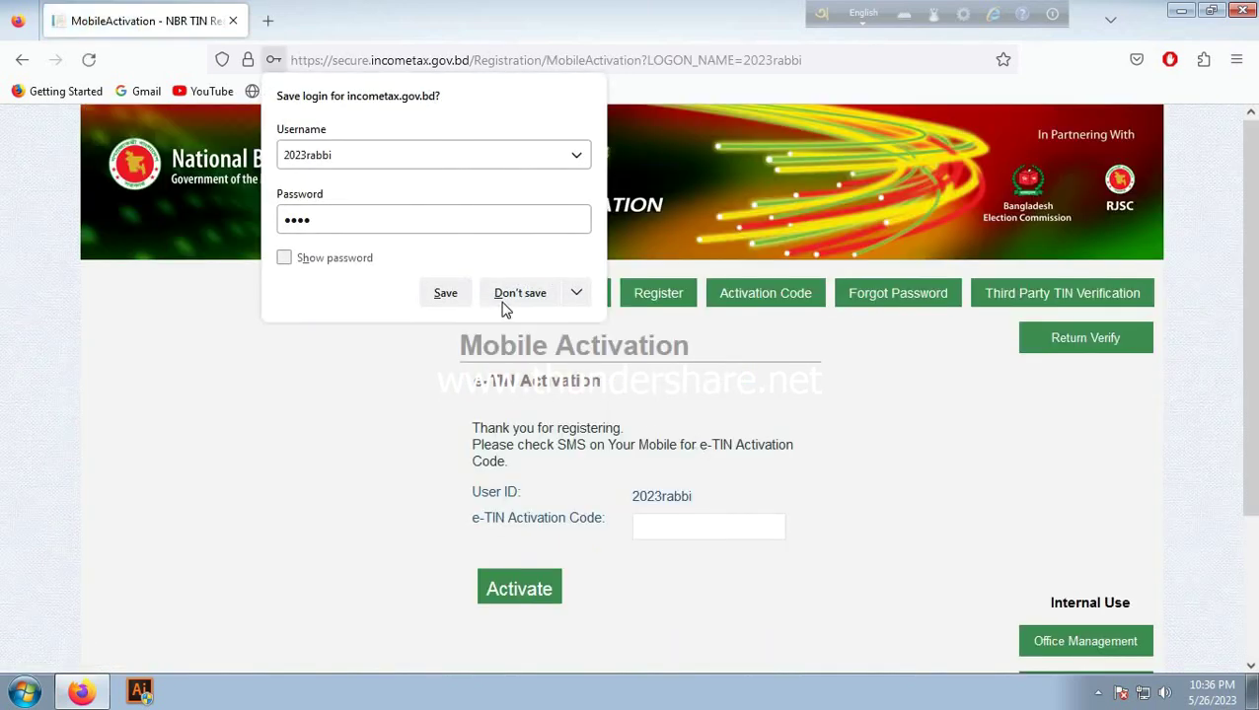
Enter the SMS e-TIN activation code and activate the account
{"action": "left_click", "coordinate": [505, 296]}
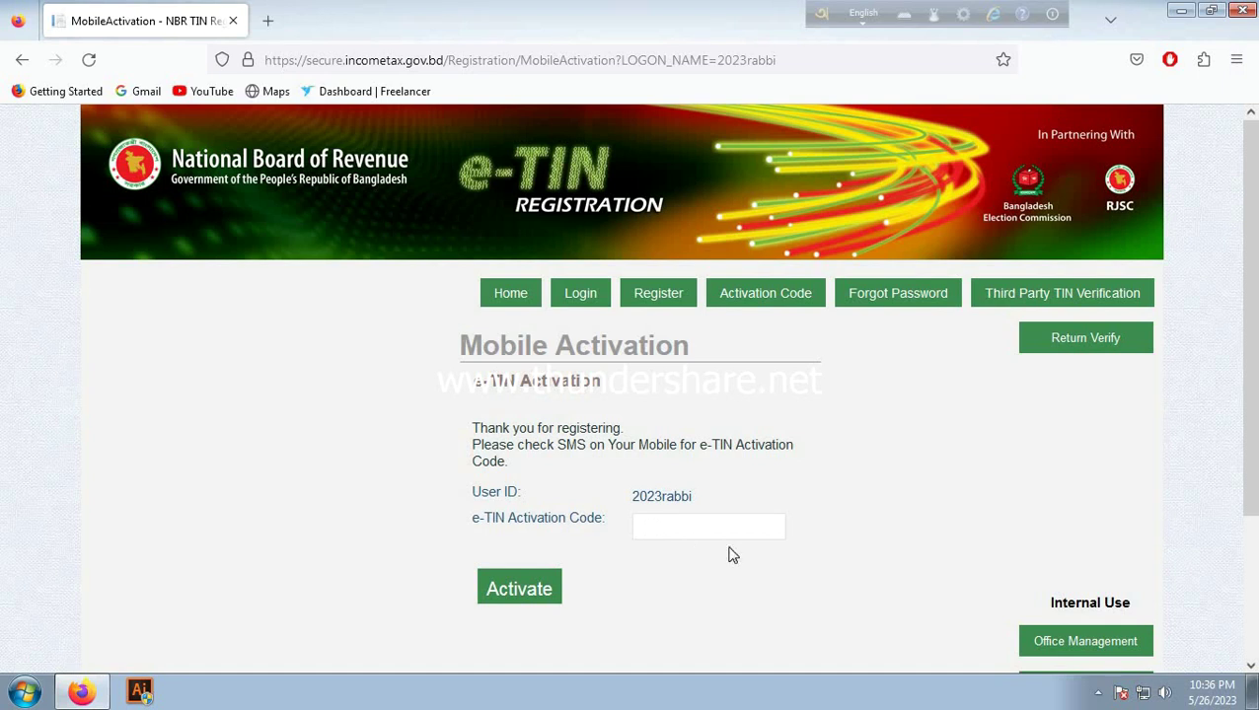
{"action": "left_click", "coordinate": [691, 528]}
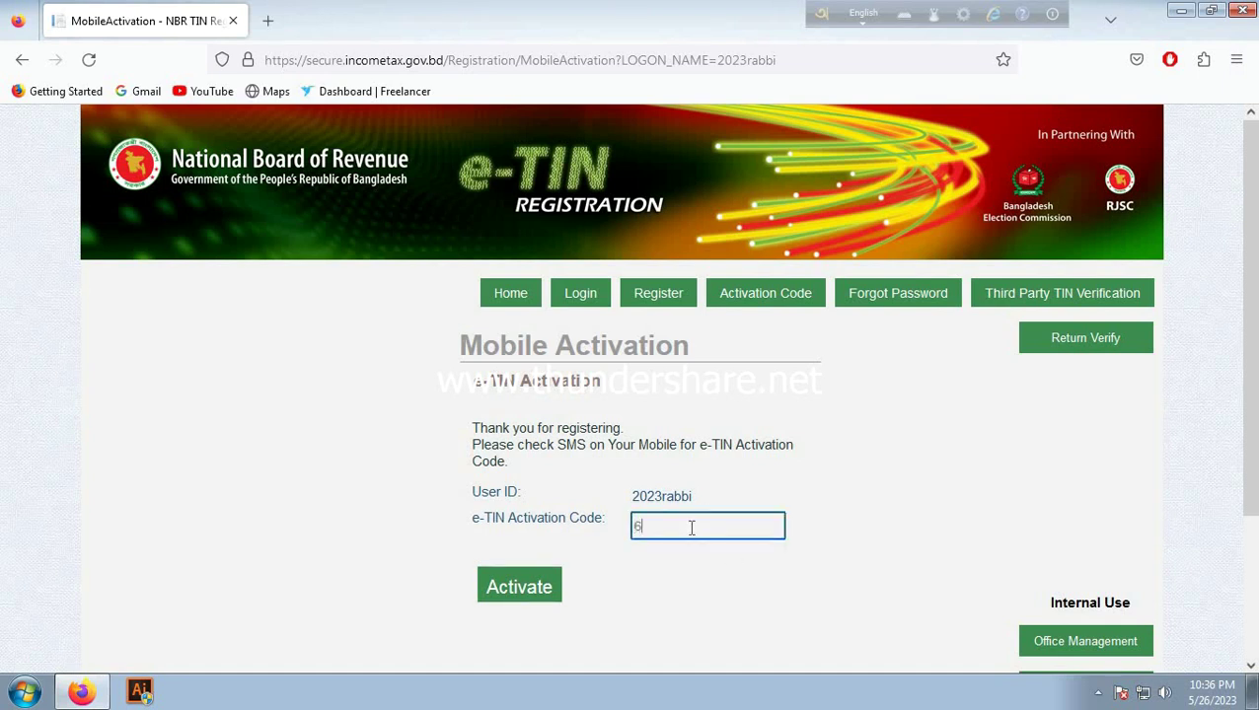
{"action": "left_click", "coordinate": [525, 584]}
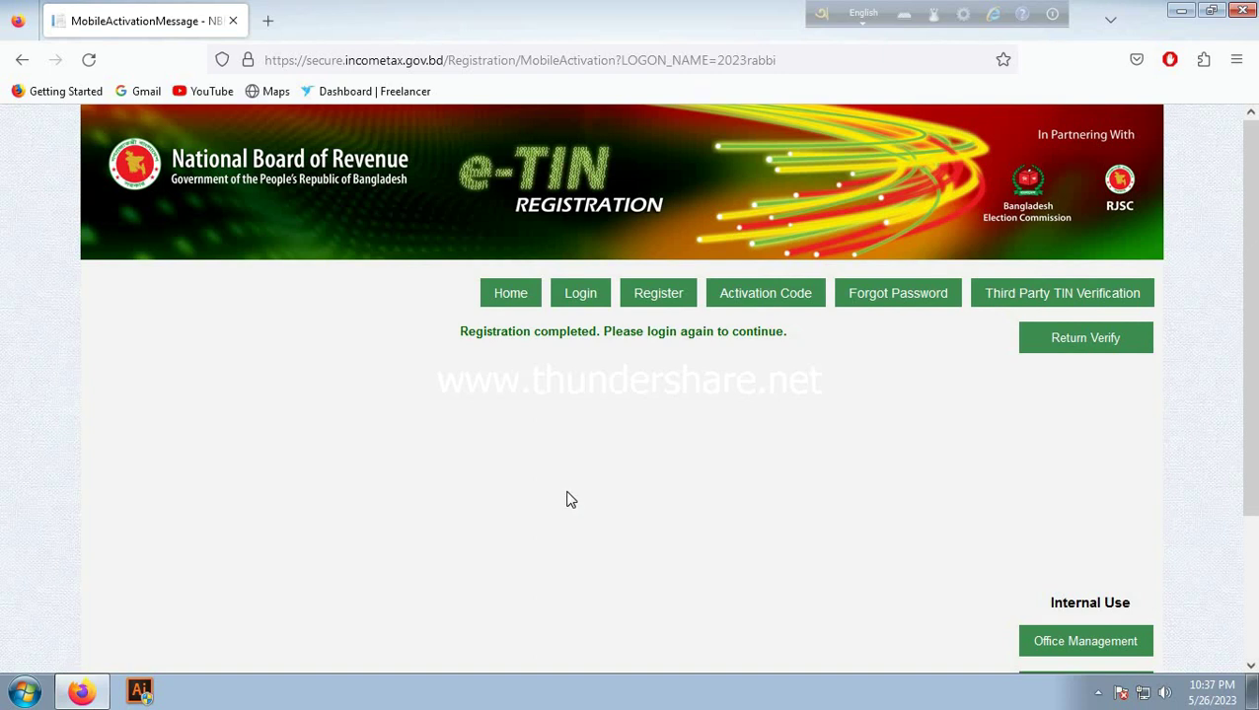
Log in with the new User ID and four-character password
{"action": "left_click", "coordinate": [583, 296]}
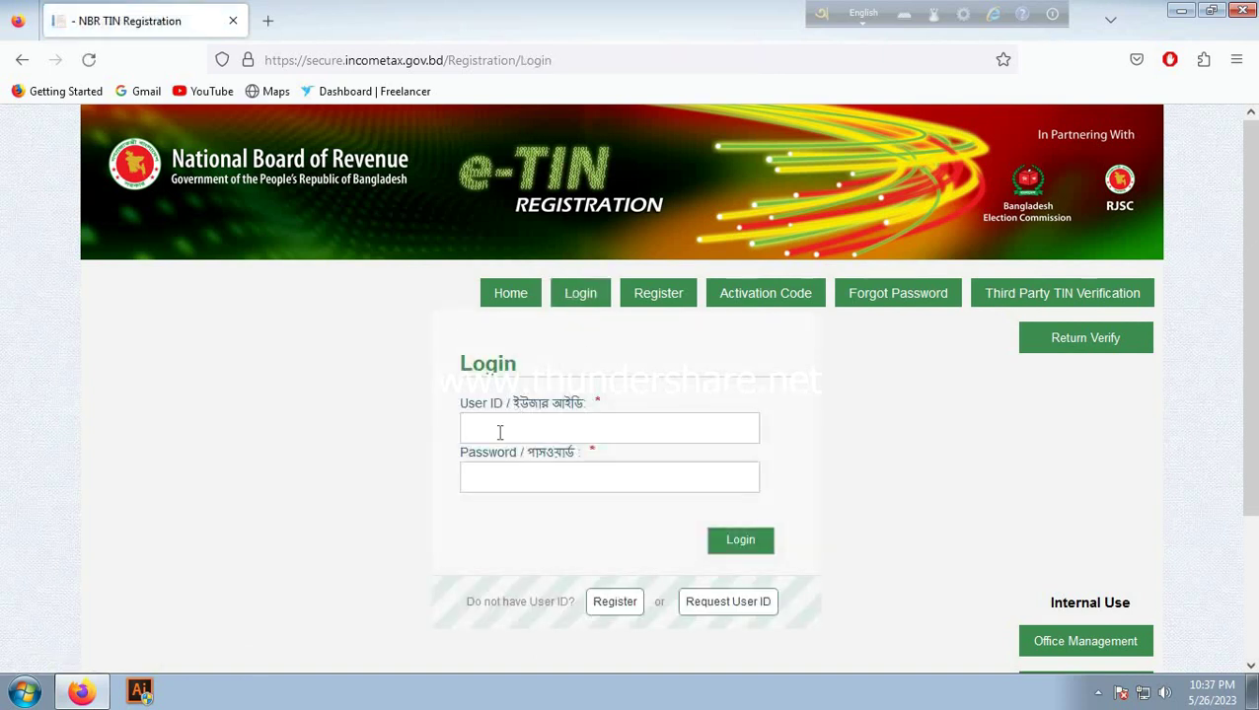
{"action": "left_click", "coordinate": [483, 424]}
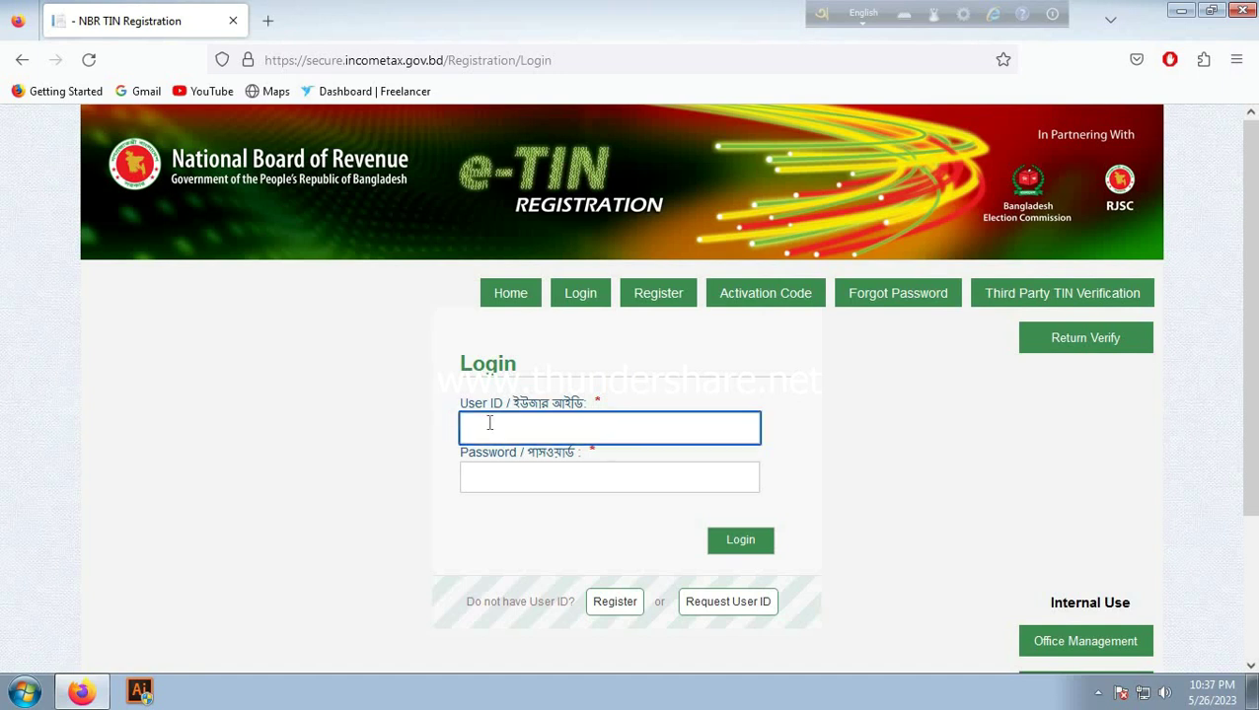
{"action": "type", "text": "2023rabbi"}
{"action": "left_click", "coordinate": [516, 479]}
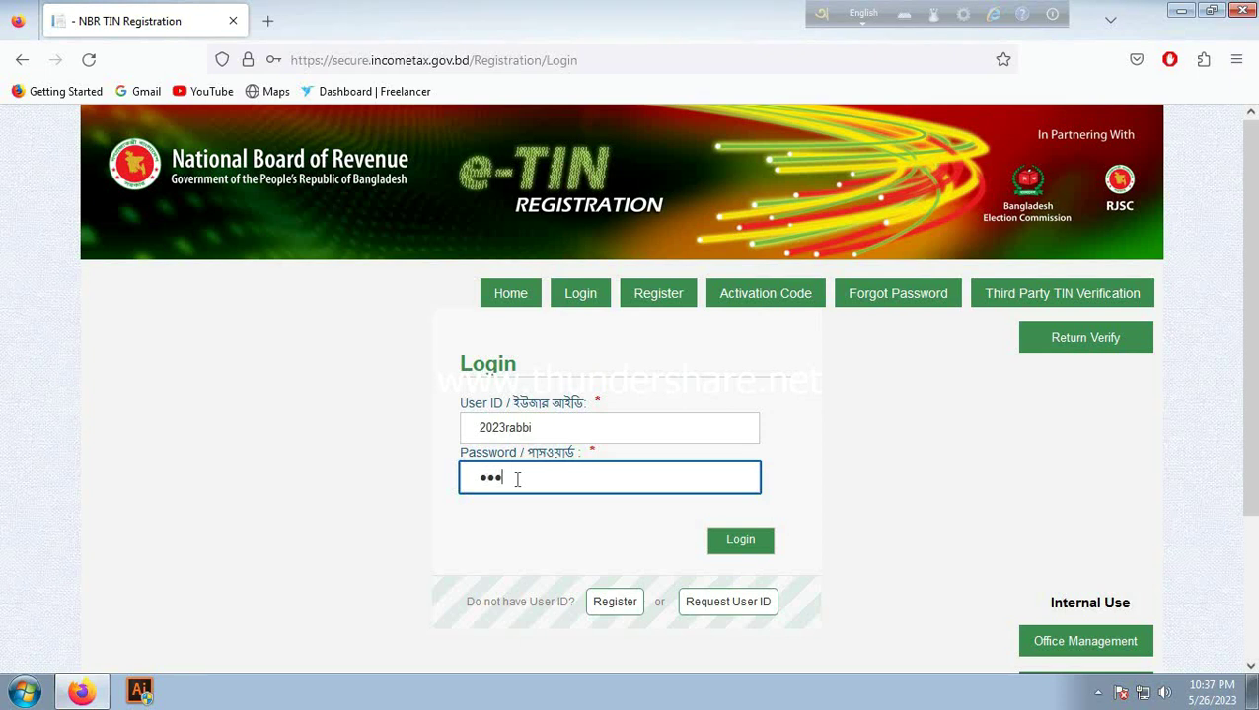
{"action": "left_click", "coordinate": [744, 551]}
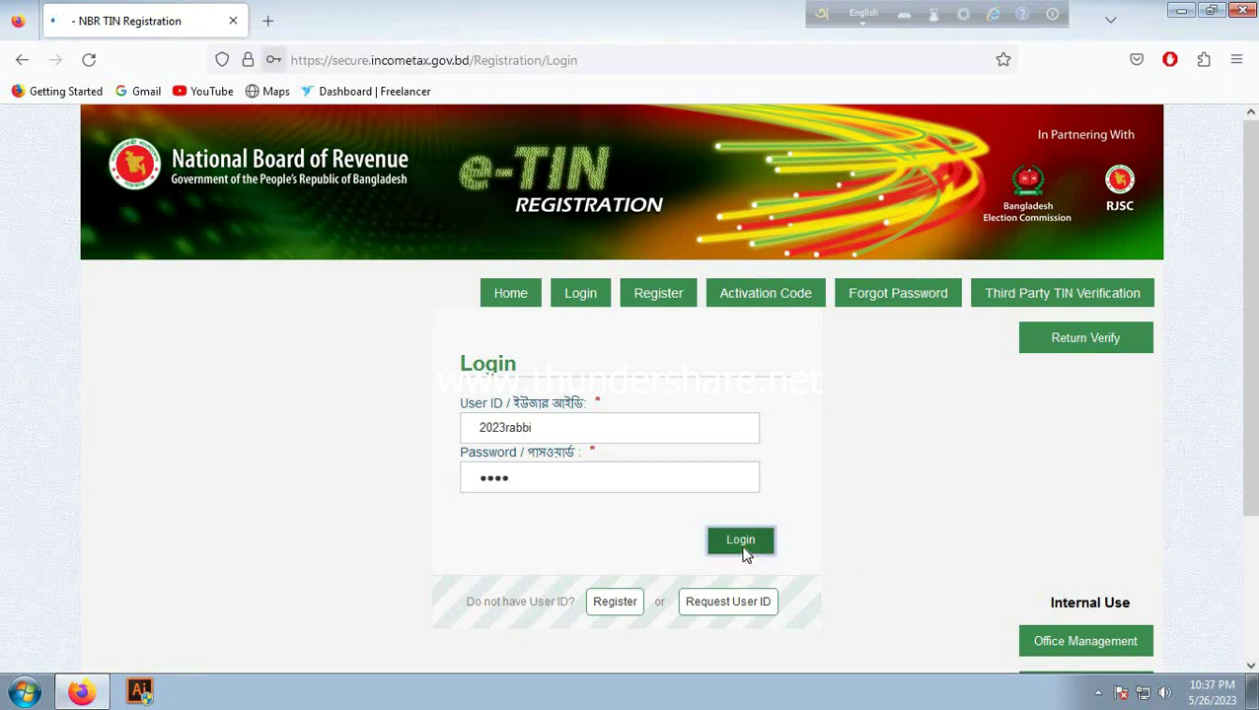
{"action": "left_click", "coordinate": [519, 292]}
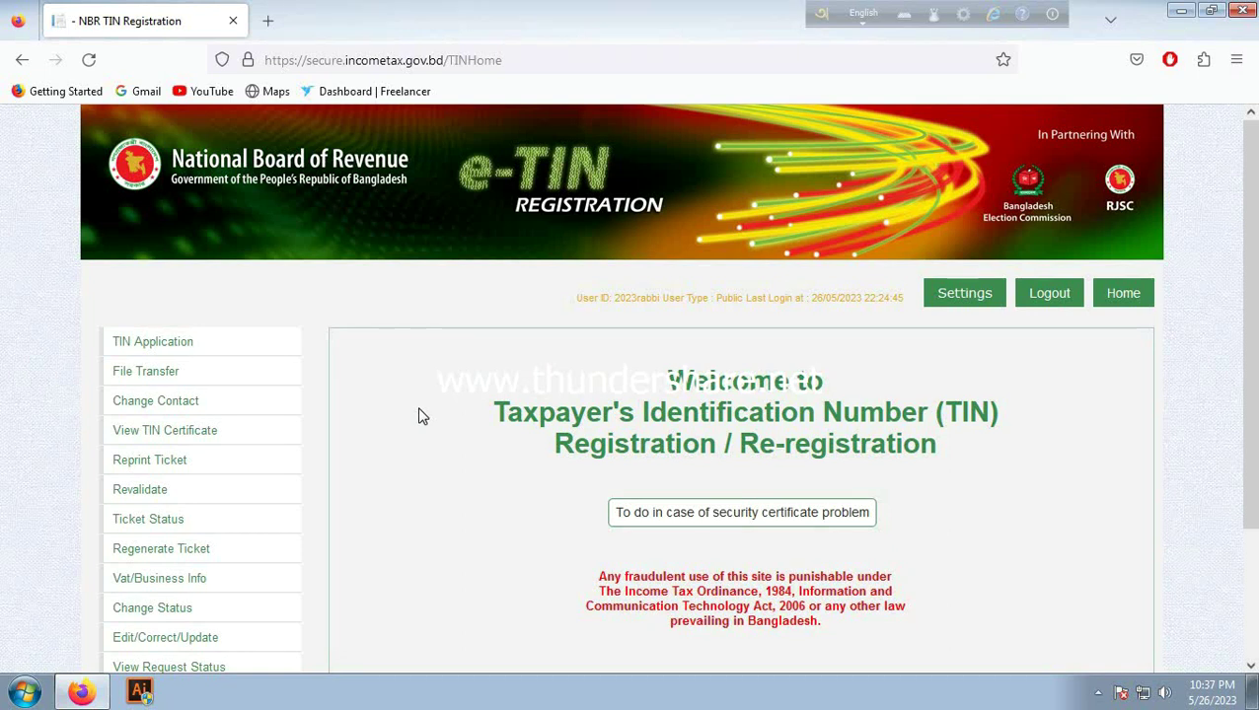
Open the TIN application and set taxpayer status to Individual, Bangladeshi, Having NID
{"action": "scroll", "coordinate": [419, 415], "scroll_direction": "down", "scroll_amount": 3}
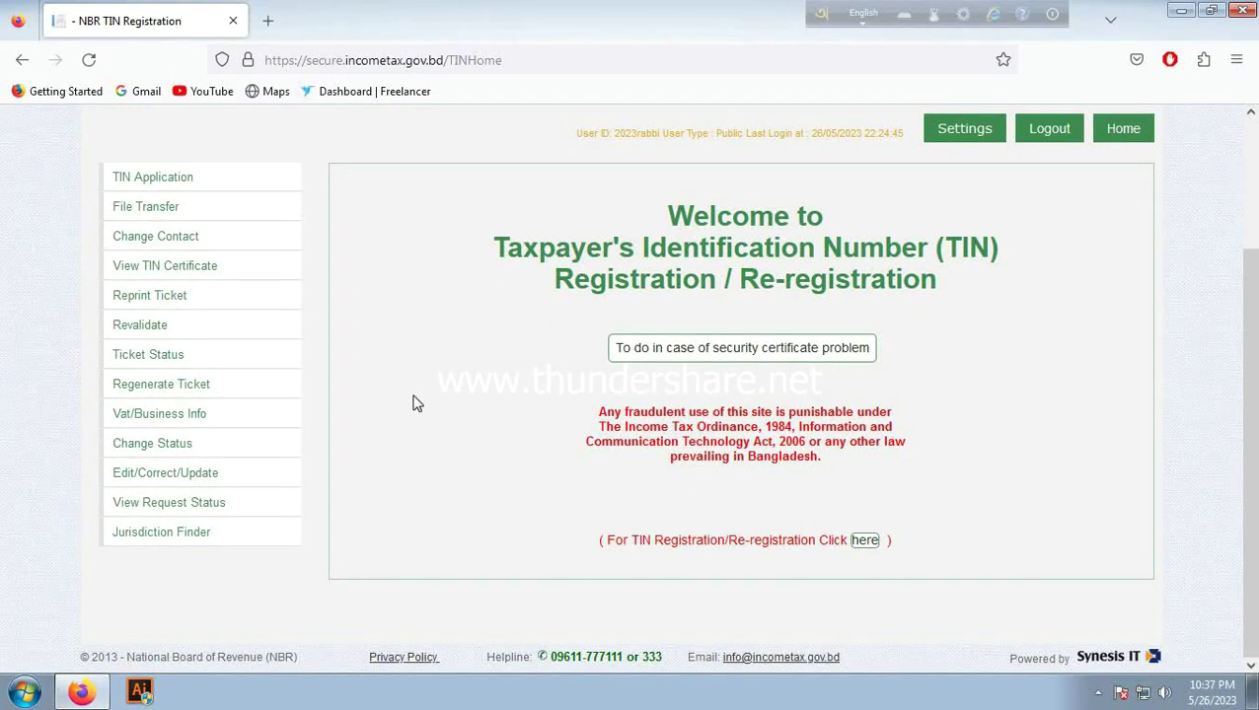
{"action": "left_click", "coordinate": [193, 184]}
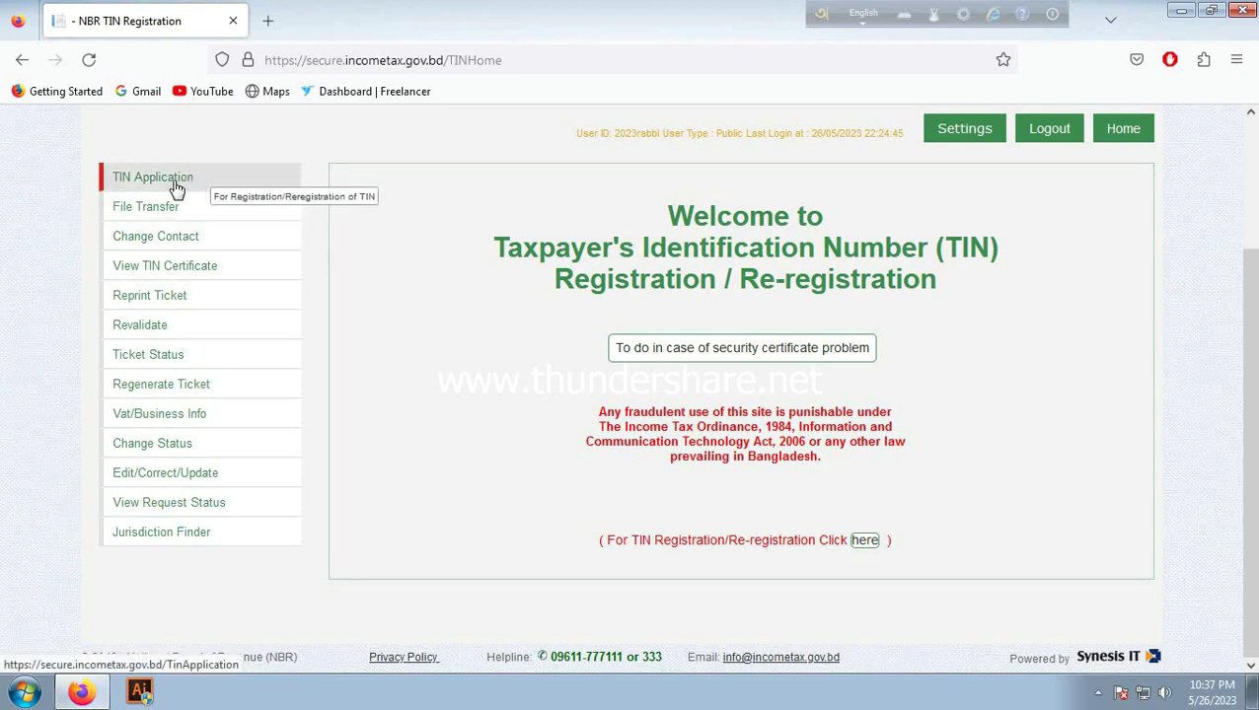
{"action": "scroll", "coordinate": [464, 365], "scroll_direction": "down", "scroll_amount": 5}
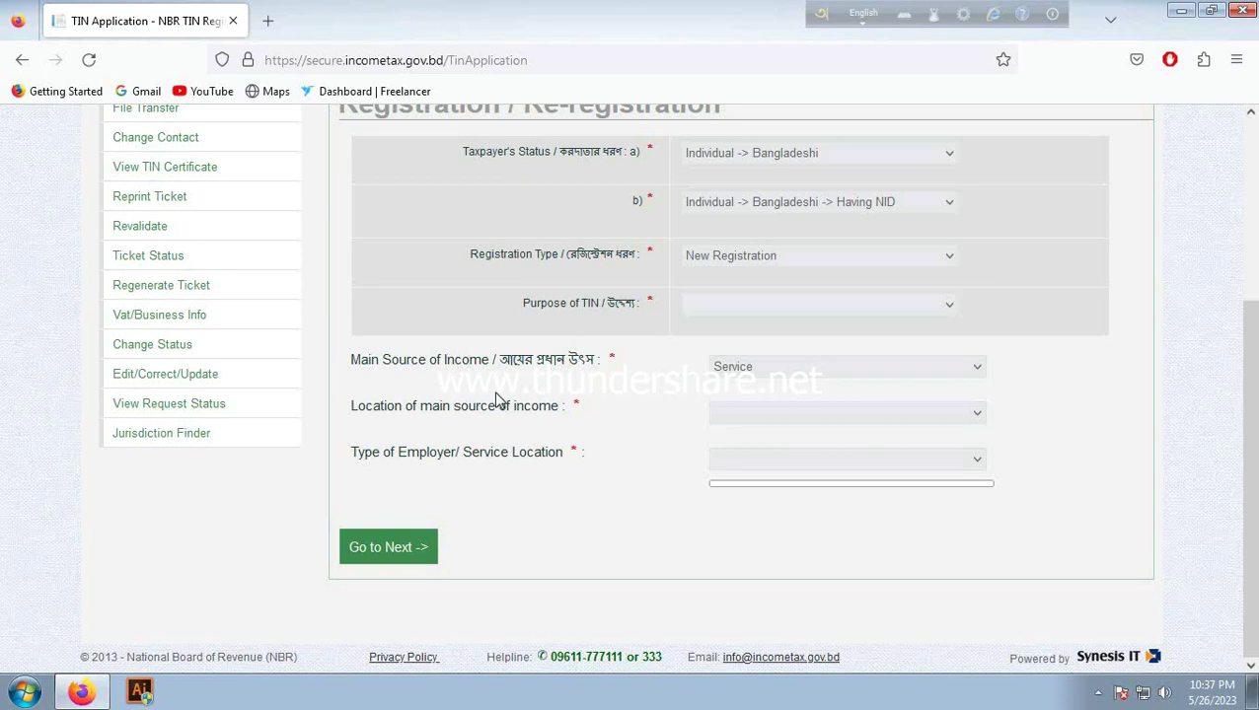
{"action": "scroll", "coordinate": [497, 400], "scroll_direction": "up", "scroll_amount": 2}
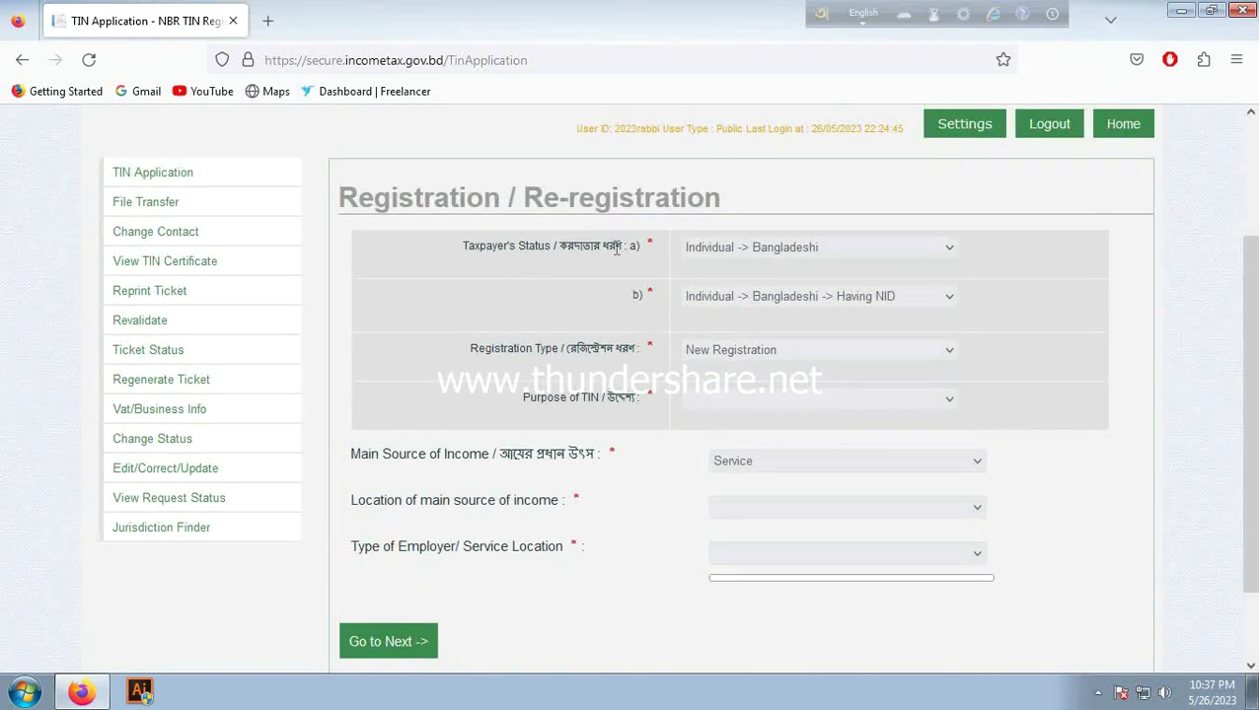
{"action": "left_click", "coordinate": [731, 255]}
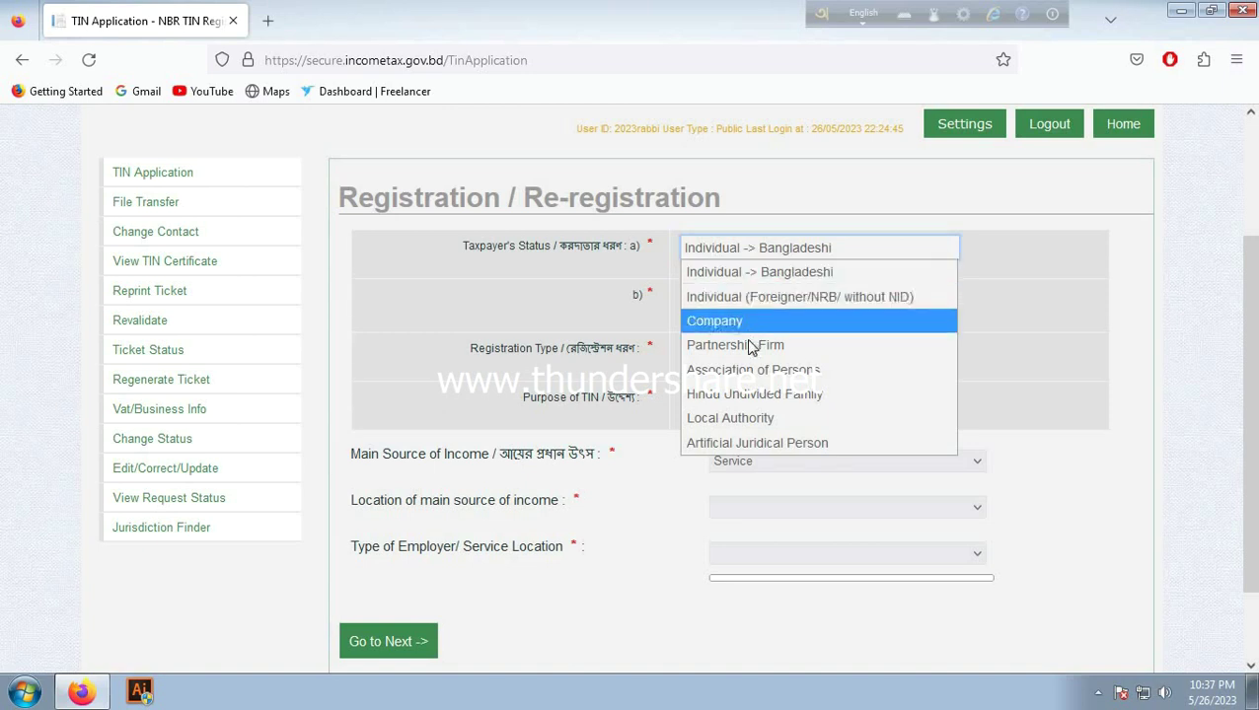
{"action": "left_click", "coordinate": [746, 253]}
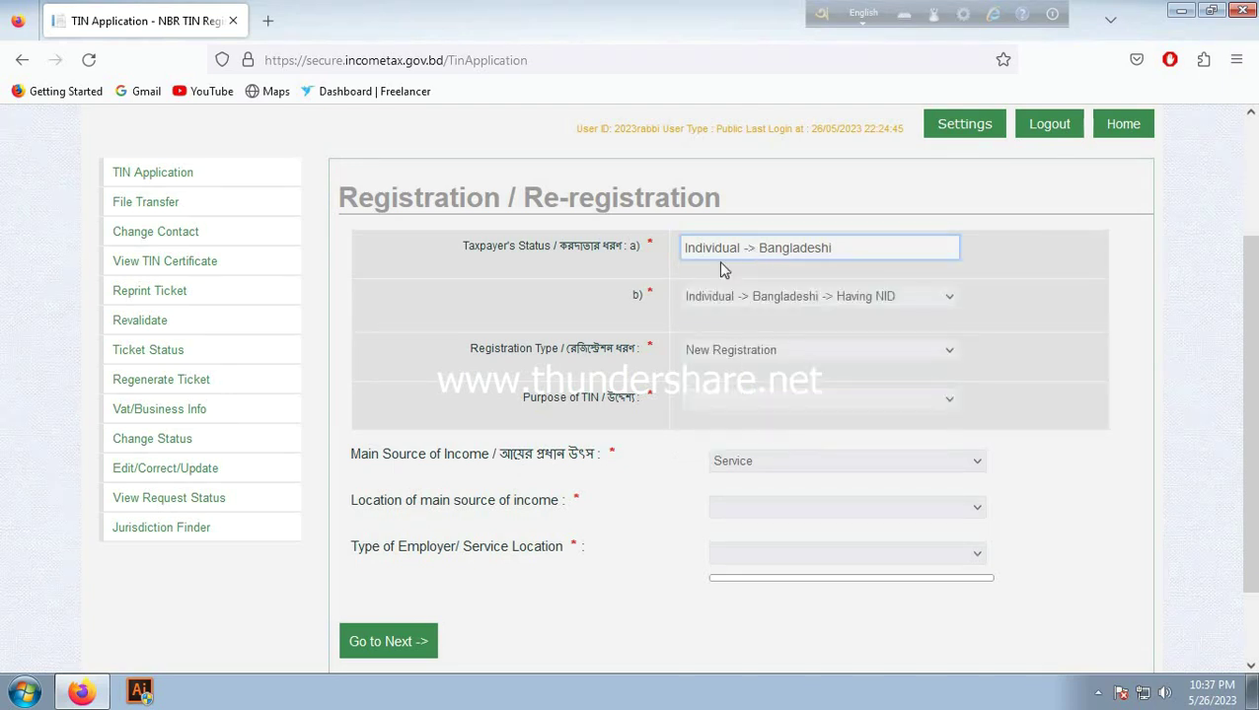
{"action": "left_click", "coordinate": [811, 297]}
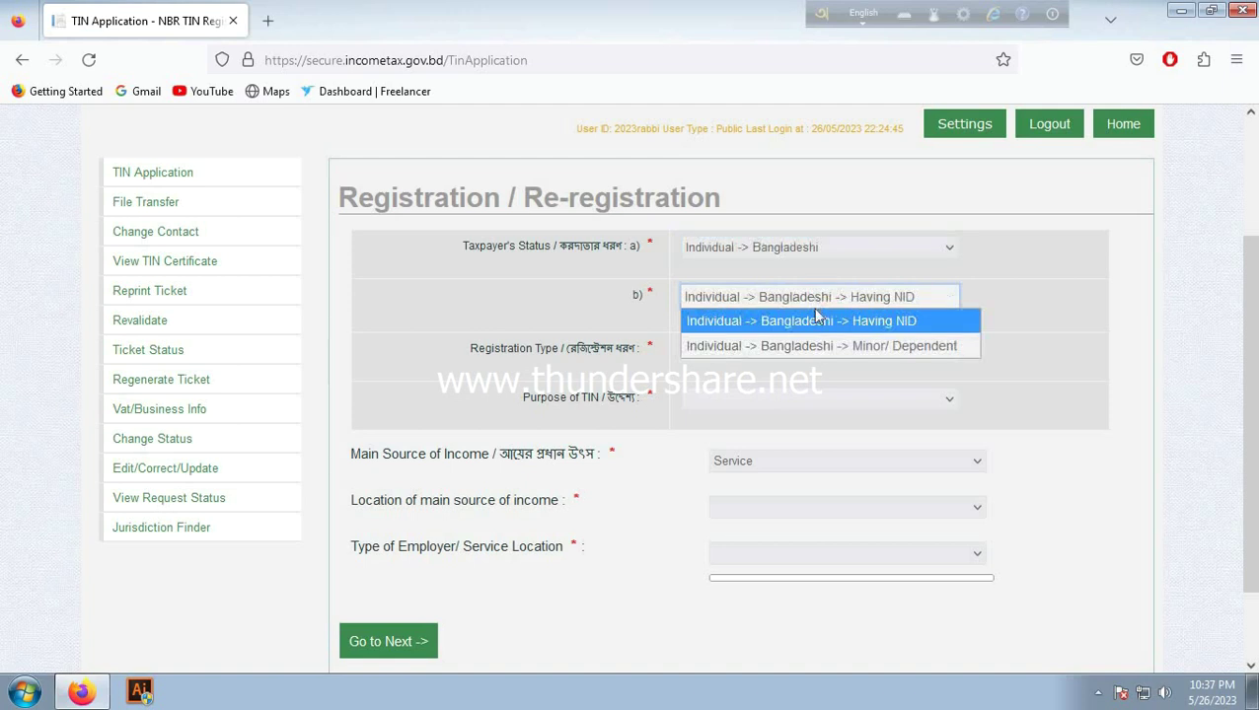
{"action": "left_click", "coordinate": [833, 323]}
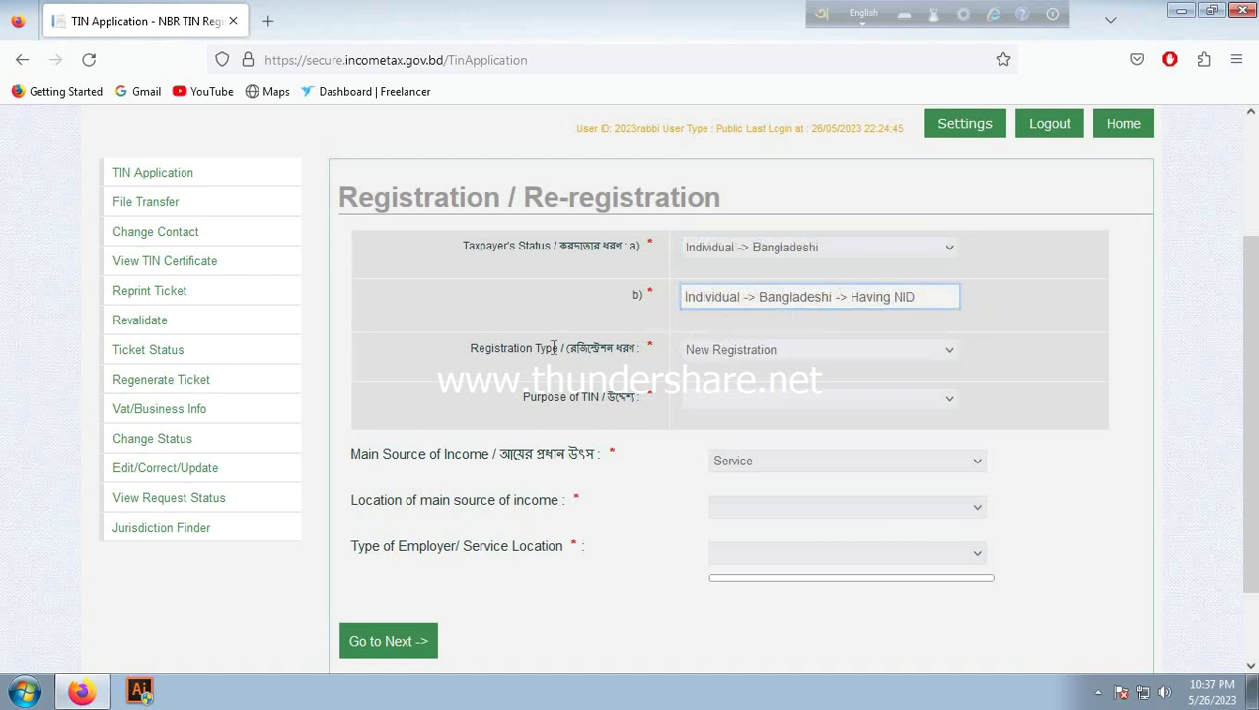
Keep New Registration as registration type and set Purpose of TIN to Others
{"action": "left_click", "coordinate": [750, 349]}
{"action": "left_click", "coordinate": [751, 375]}
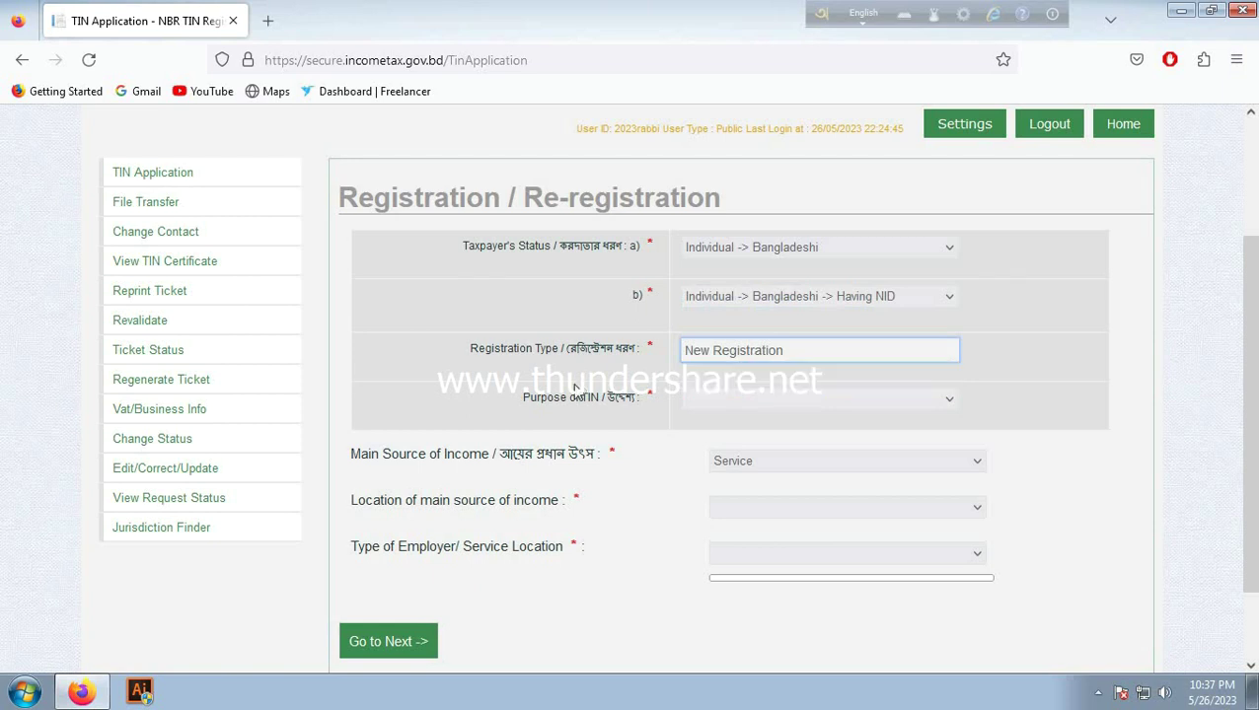
{"action": "left_click", "coordinate": [700, 402]}
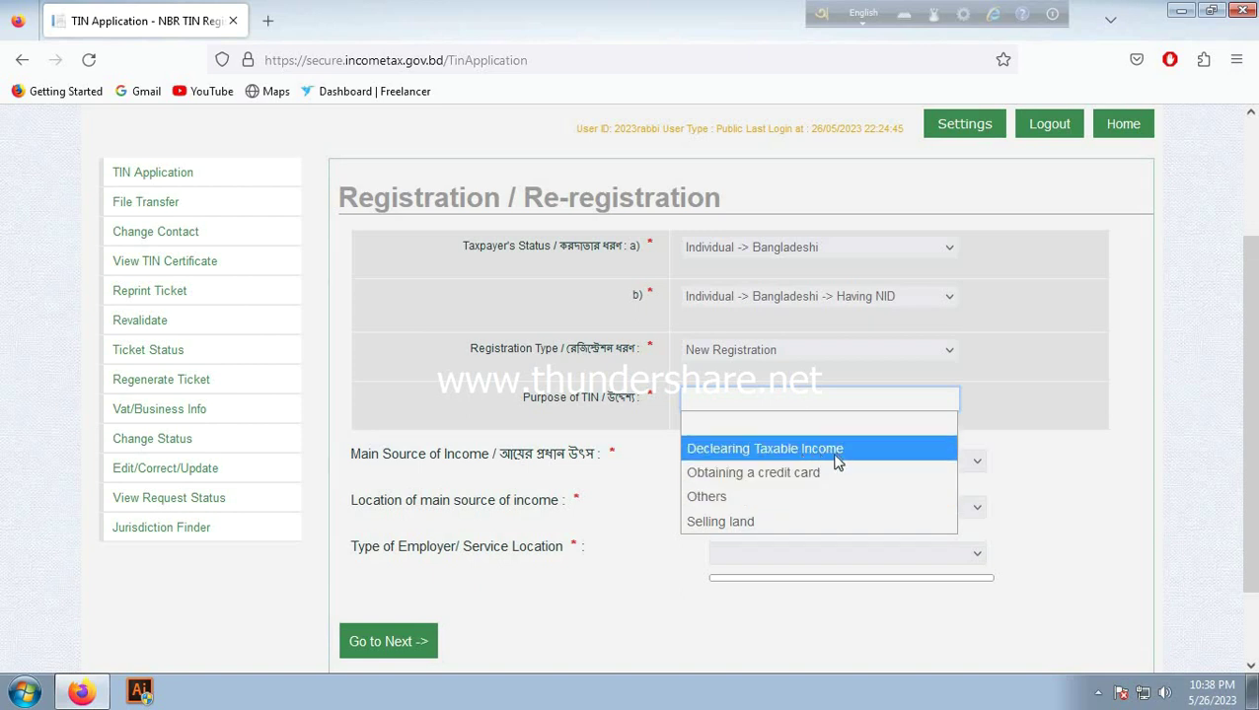
{"action": "left_click", "coordinate": [779, 475]}
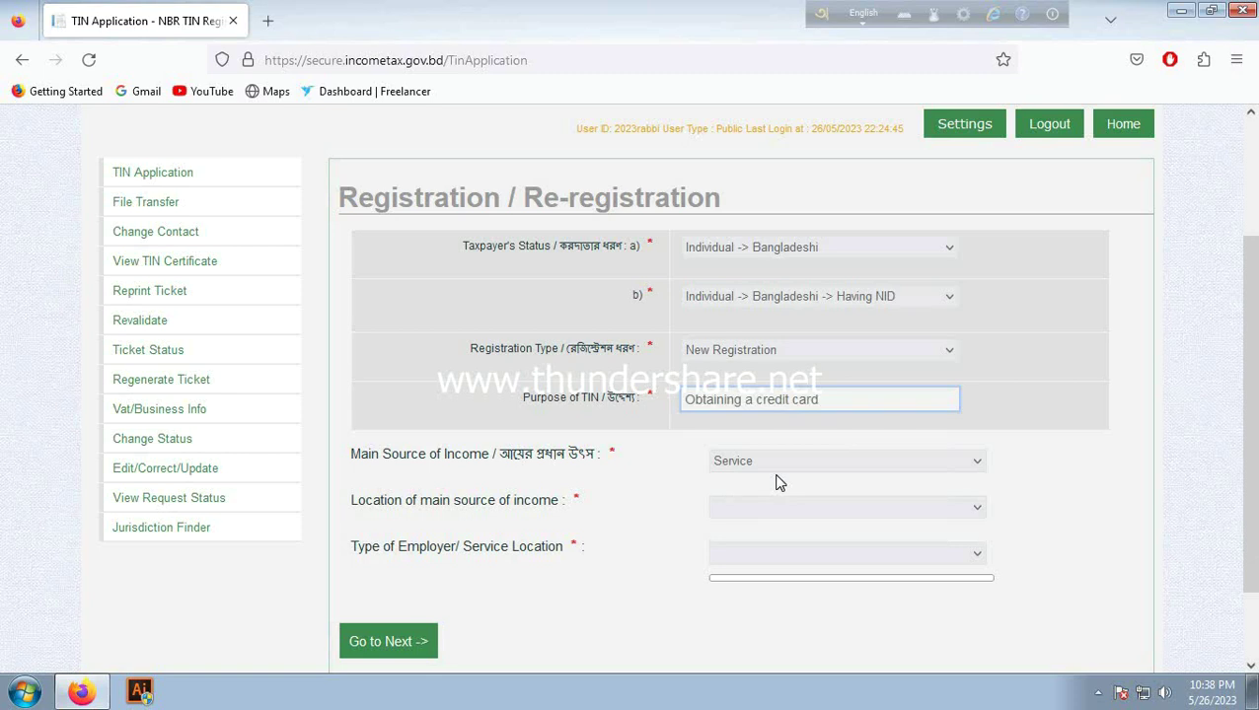
{"action": "left_click", "coordinate": [730, 417]}
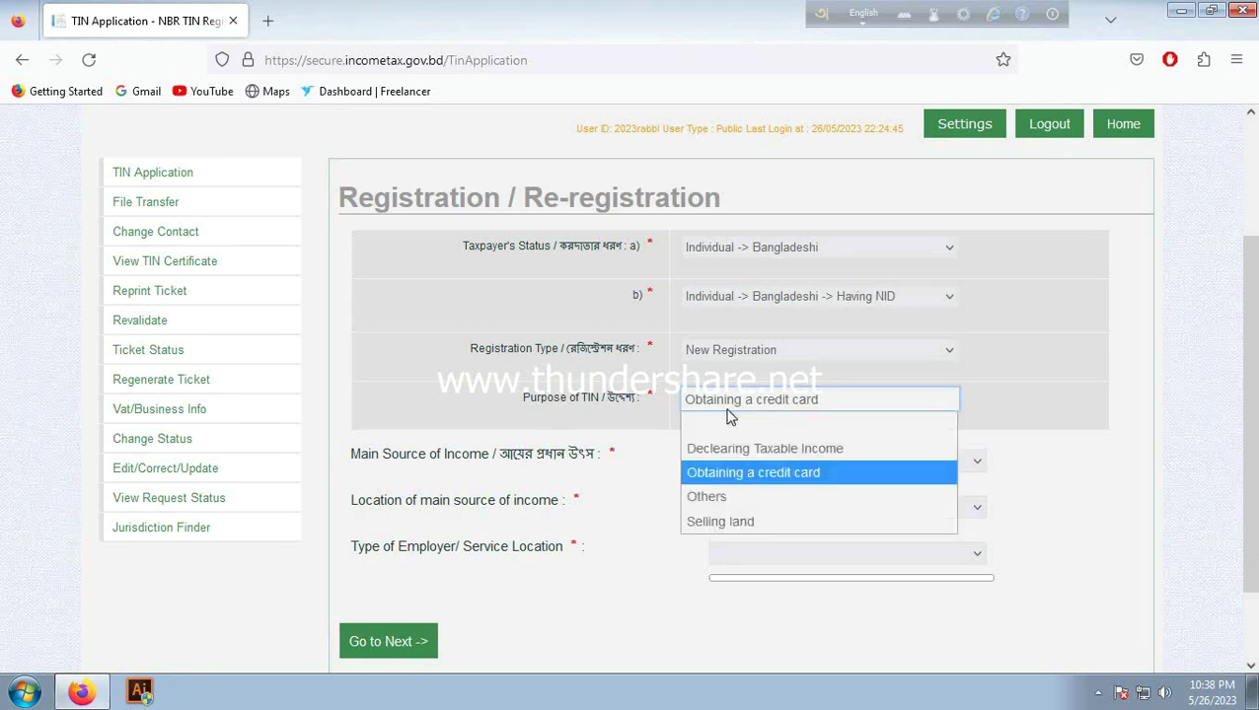
{"action": "left_click", "coordinate": [752, 499]}
{"action": "scroll", "coordinate": [651, 454], "scroll_direction": "down", "scroll_amount": 2}
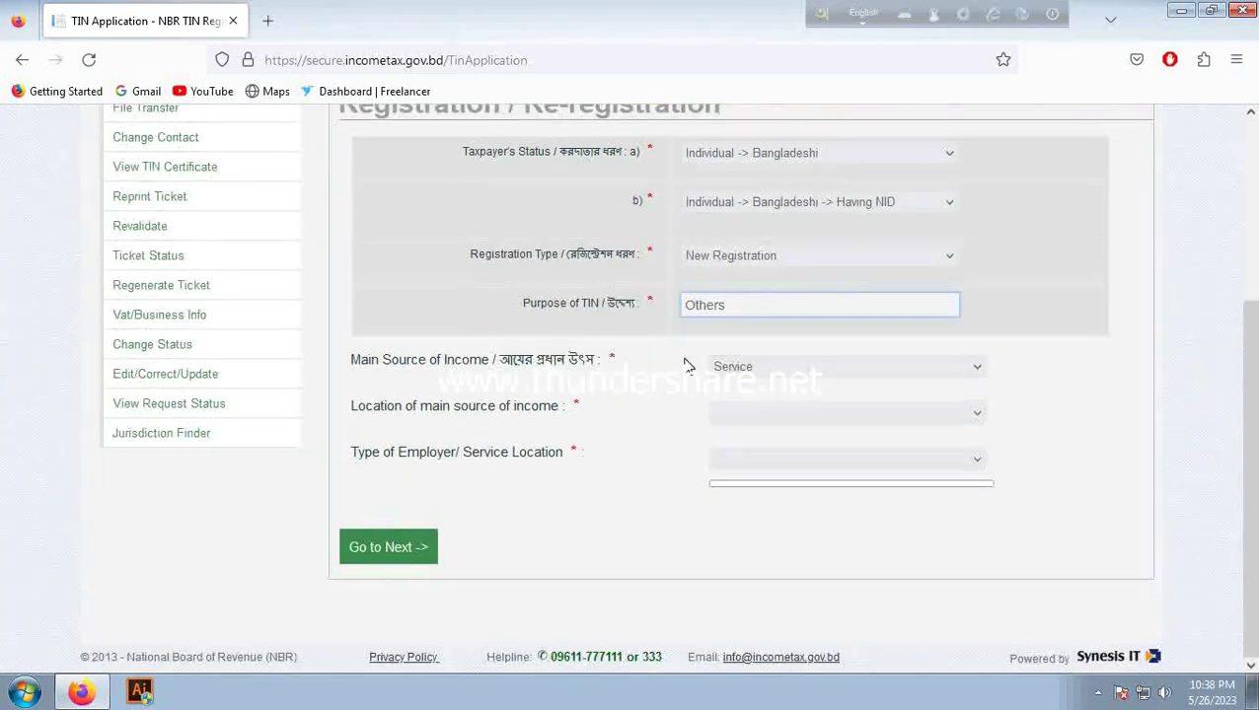
{"action": "left_click", "coordinate": [776, 376]}
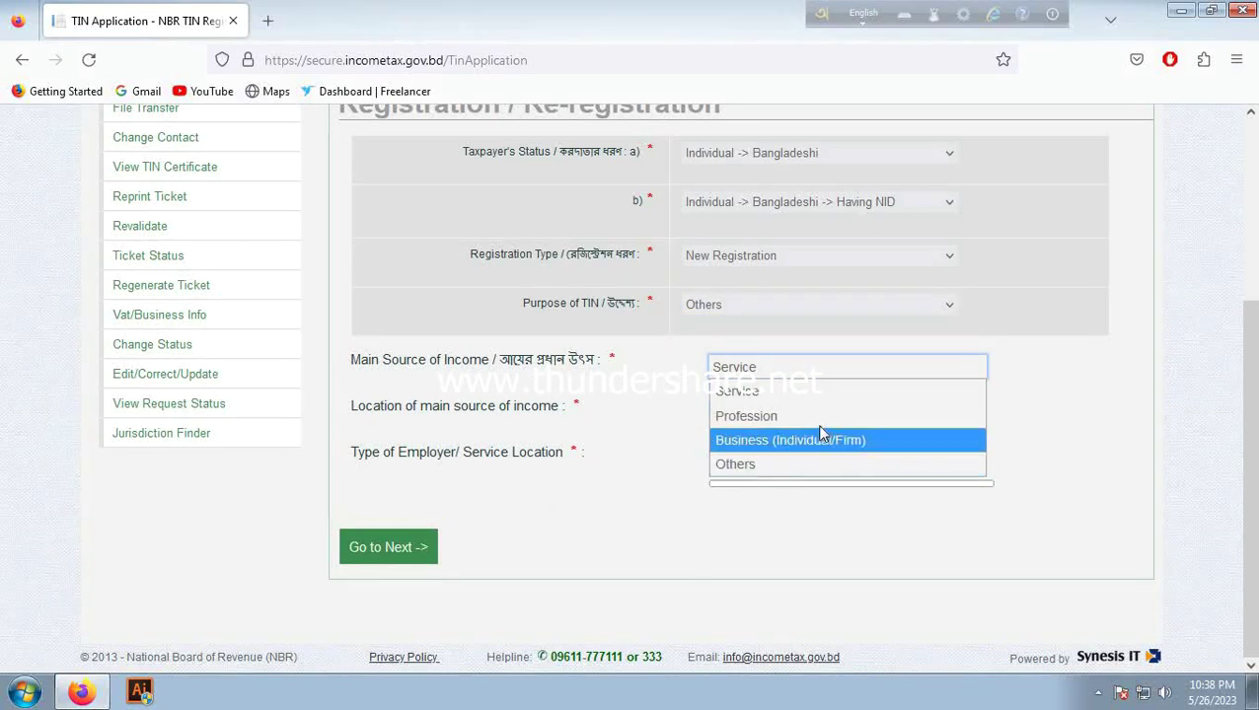
Set the main source of income to Others
{"action": "left_click", "coordinate": [764, 416]}
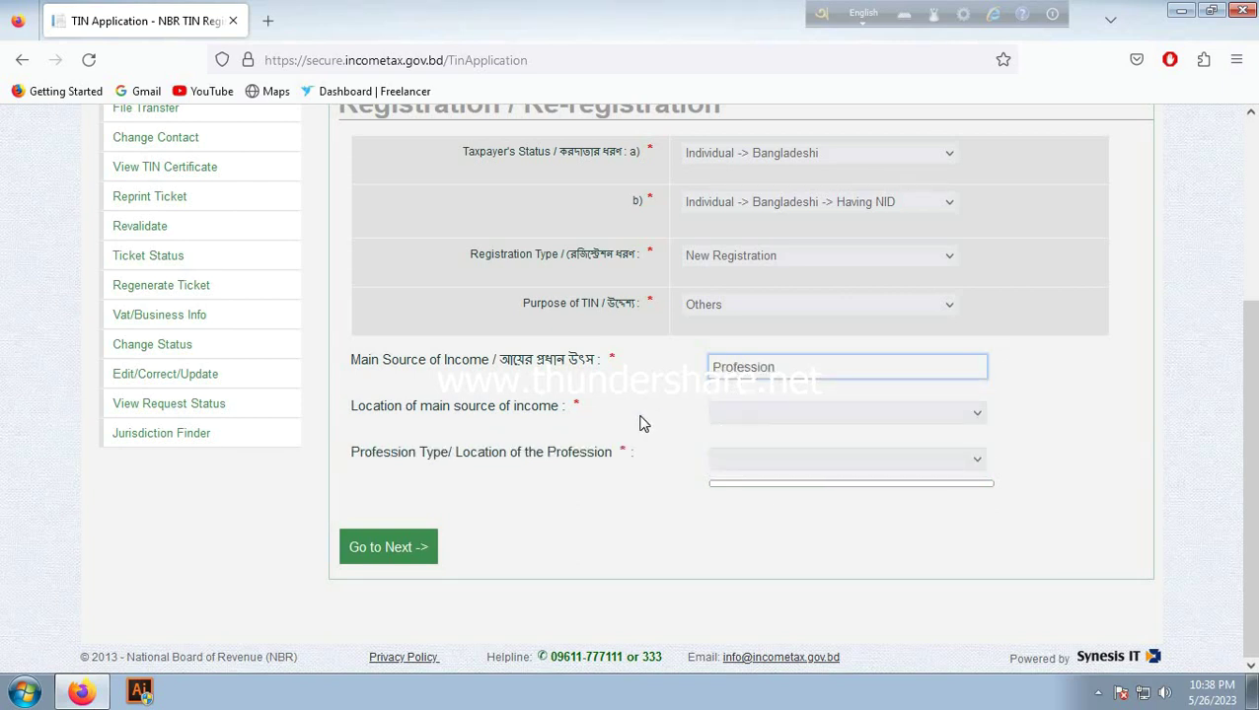
{"action": "left_click", "coordinate": [777, 375]}
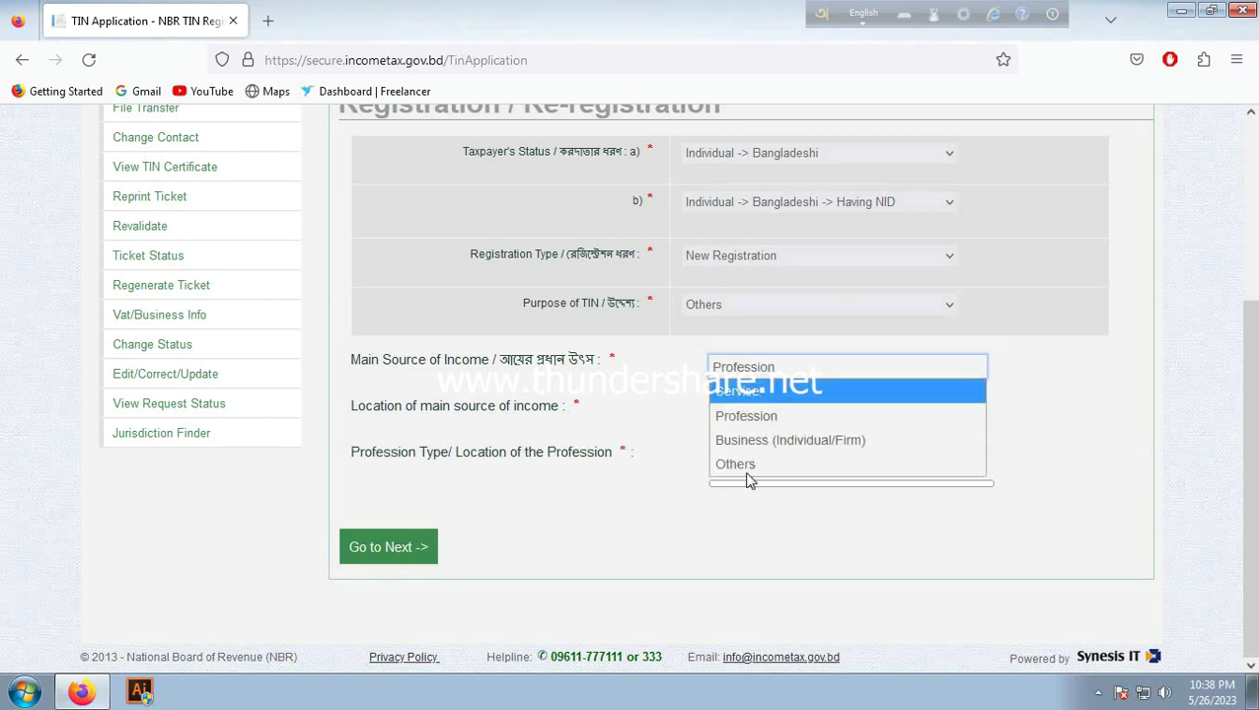
{"action": "left_click", "coordinate": [748, 466]}
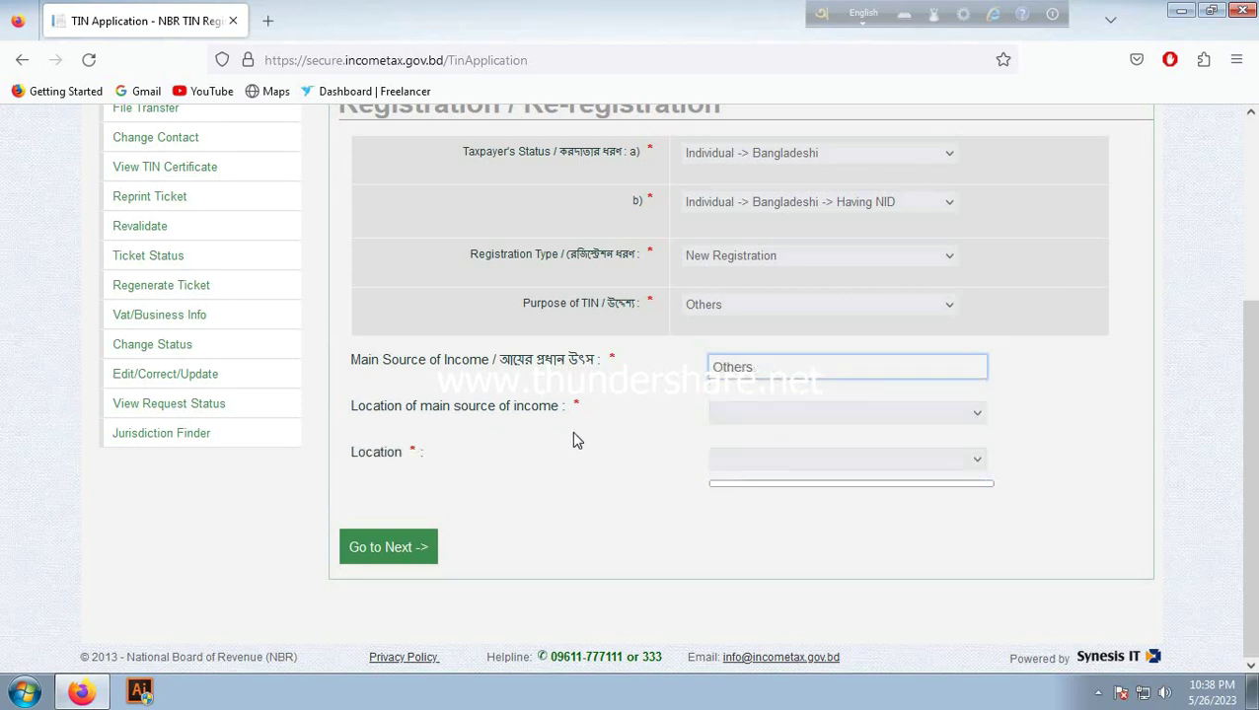
Set the income location to Nilphamari, Sayedpur Upazila, and continue to Basic Information
{"action": "left_click", "coordinate": [782, 416]}
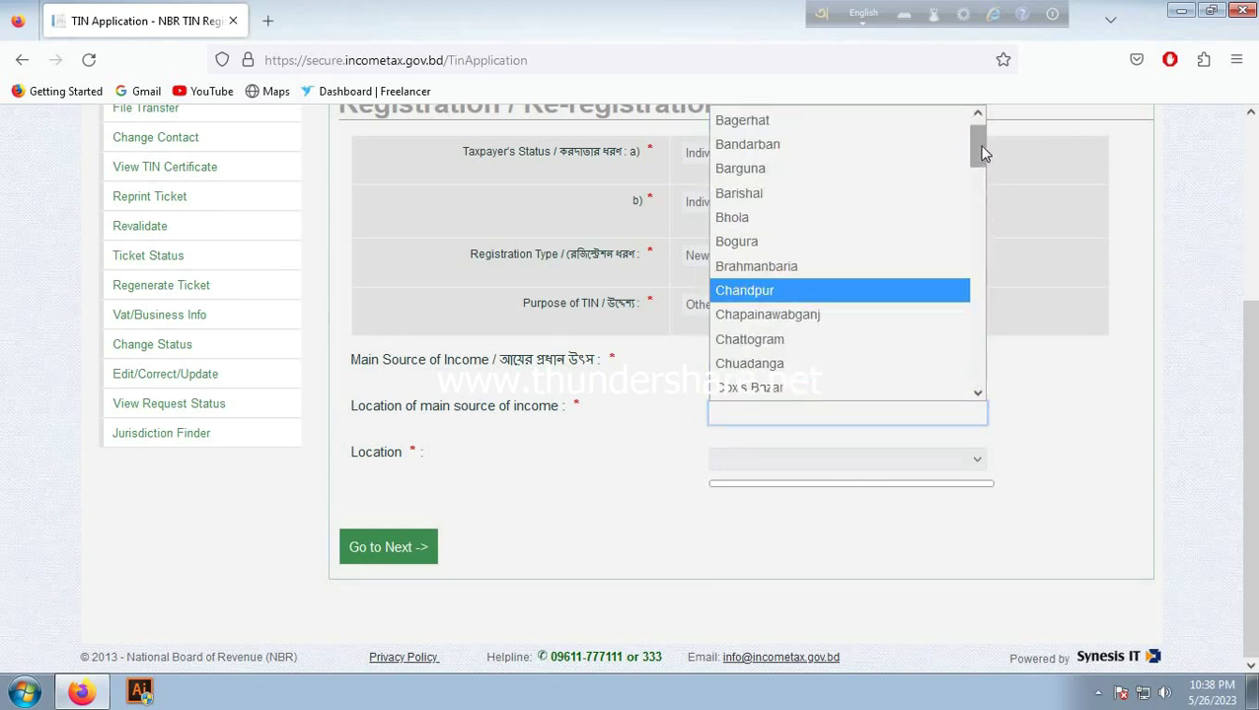
{"action": "left_click_drag", "start_coordinate": [983, 154], "coordinate": [972, 322]}
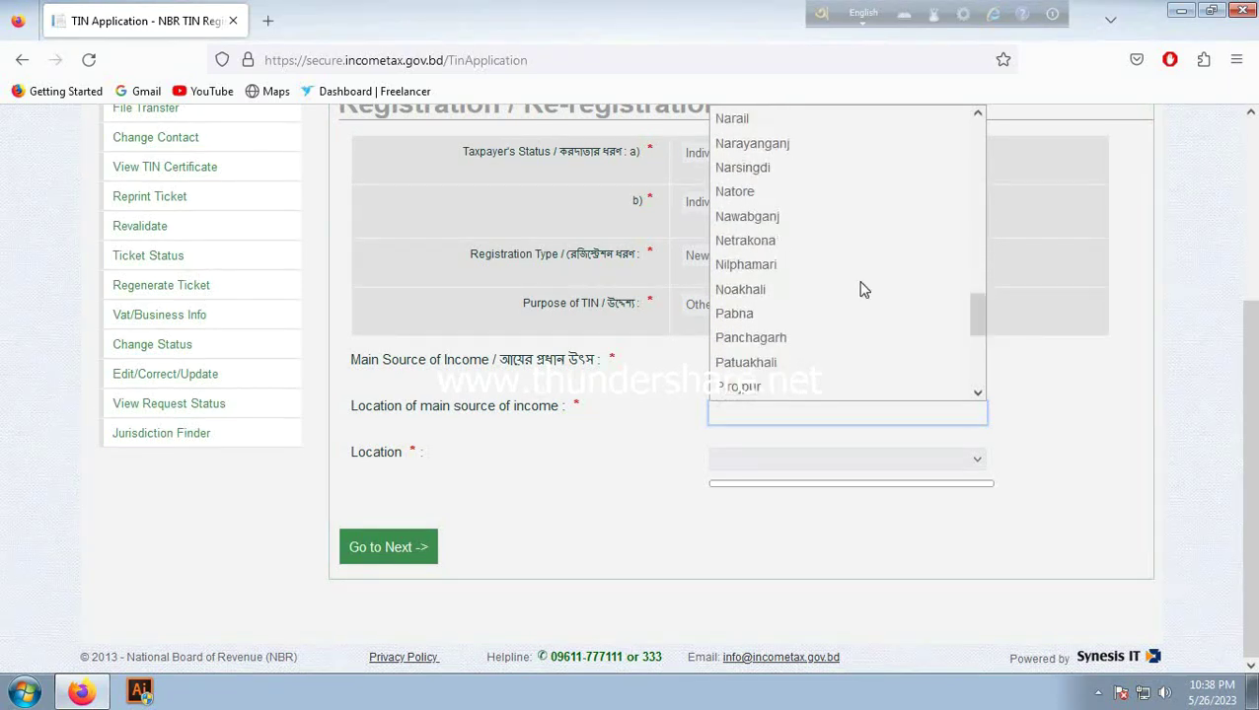
{"action": "left_click", "coordinate": [775, 272]}
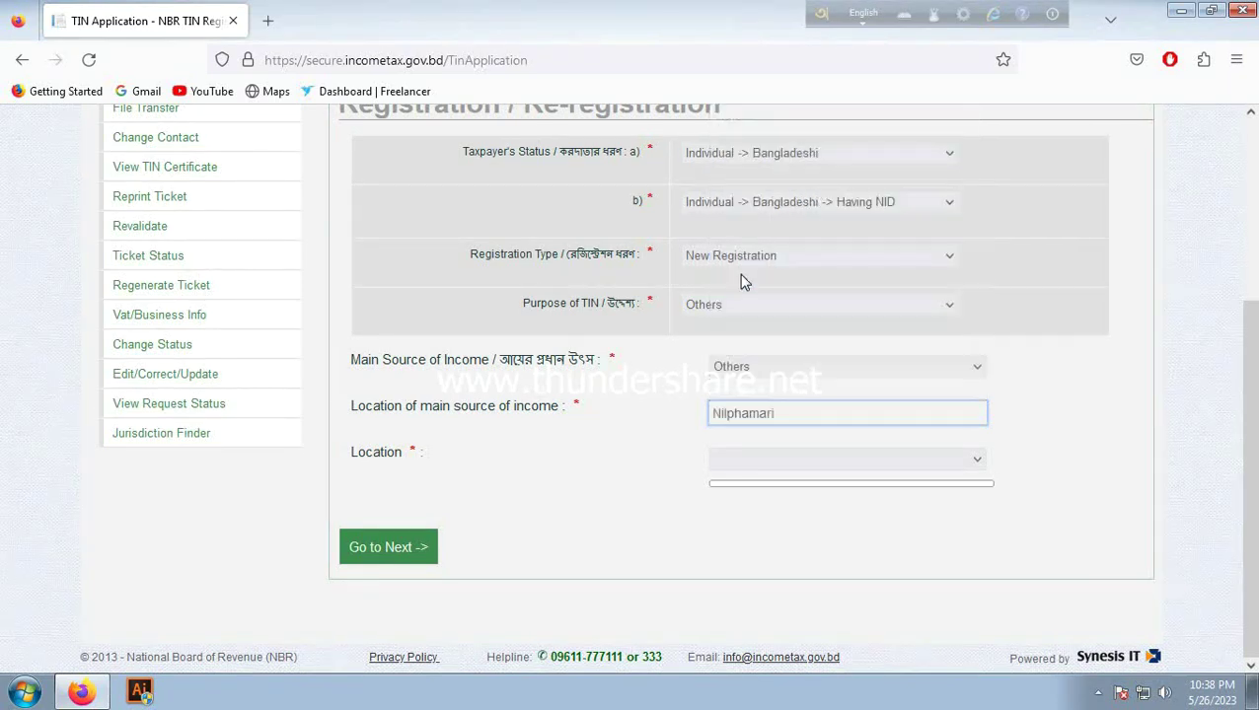
{"action": "left_click", "coordinate": [726, 456]}
{"action": "left_click", "coordinate": [831, 537]}
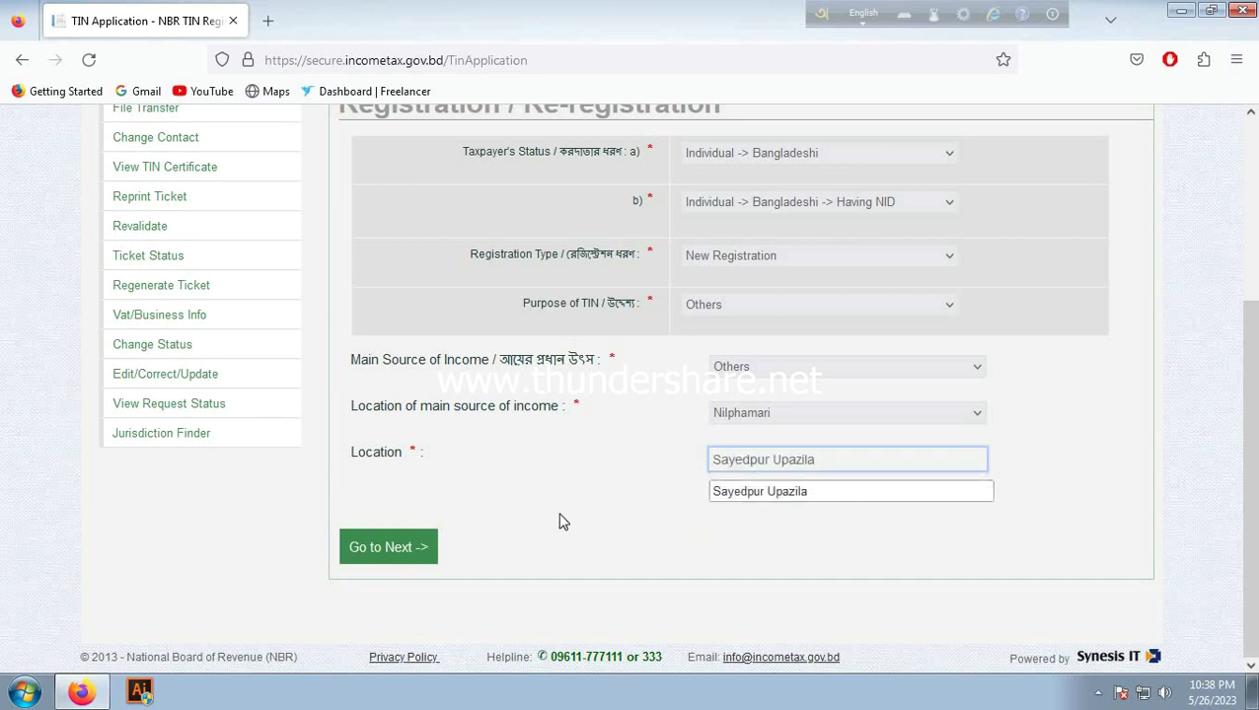
{"action": "left_click", "coordinate": [399, 548]}
{"action": "scroll", "coordinate": [552, 394], "scroll_direction": "up", "scroll_amount": 2}
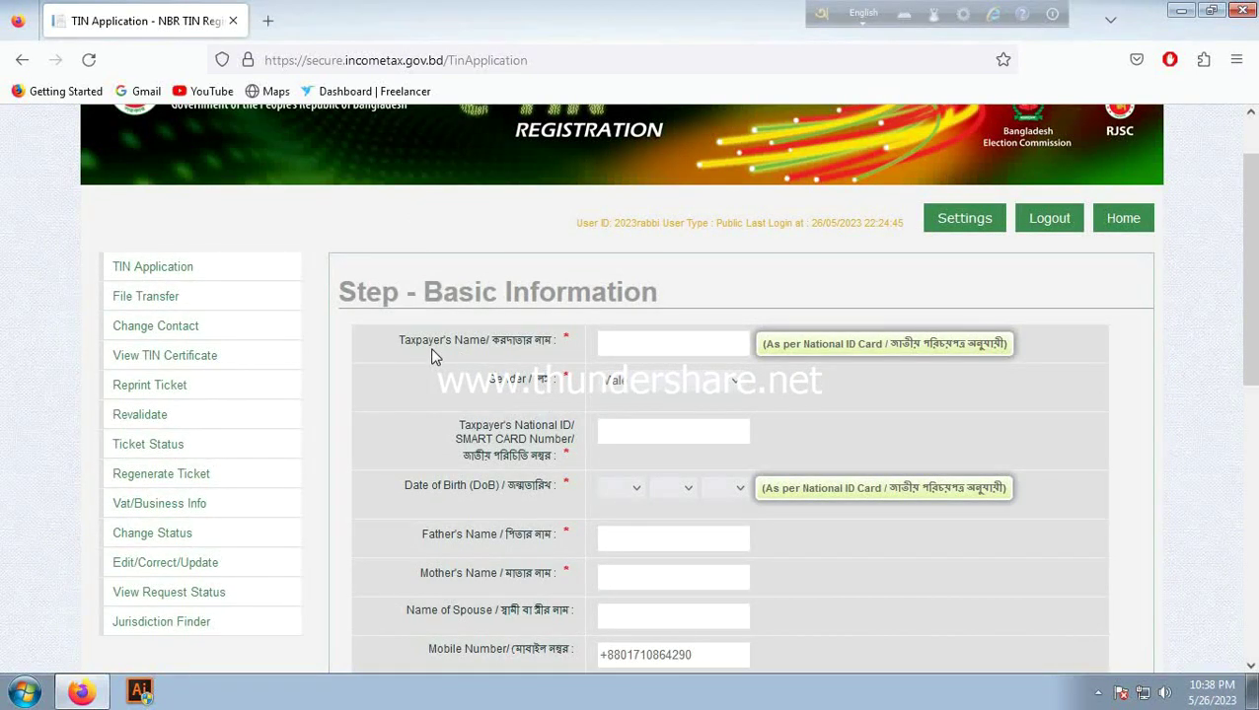
Enter the taxpayer's name and National ID number
{"action": "left_click", "coordinate": [615, 346]}
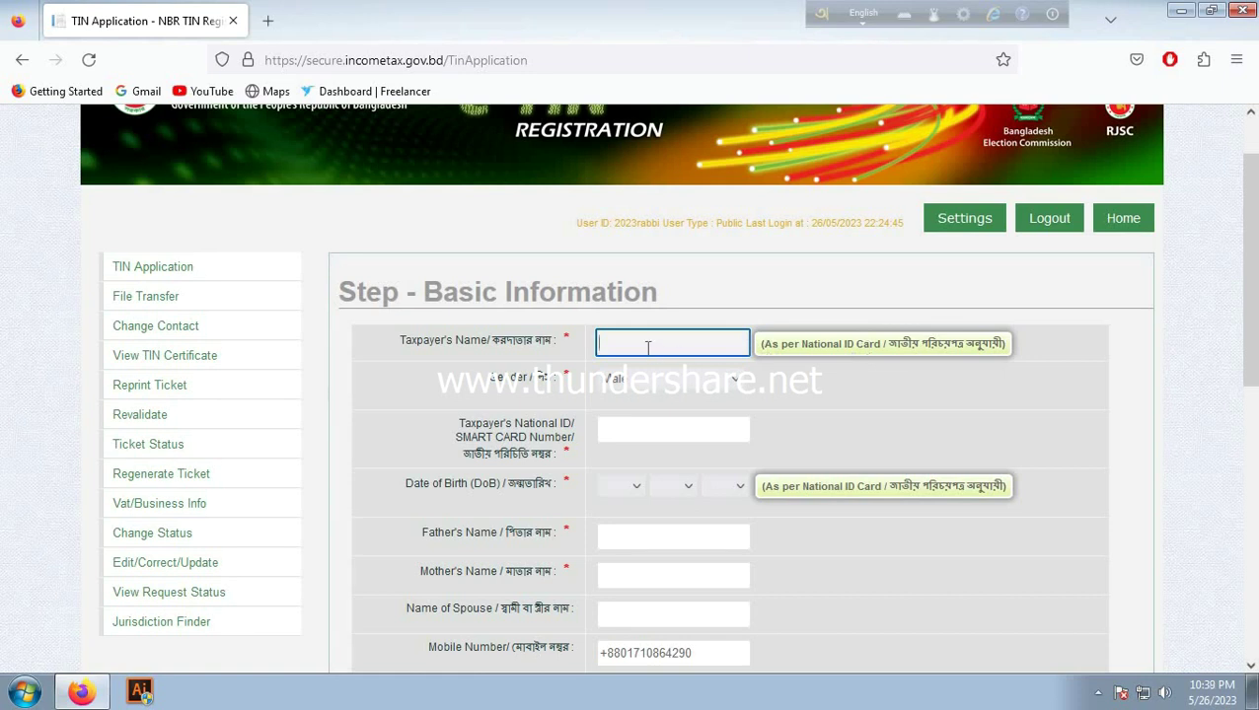
{"action": "type", "text": "Rabbi Ha"}
{"action": "scroll", "coordinate": [582, 424], "scroll_direction": "down", "scroll_amount": 2}
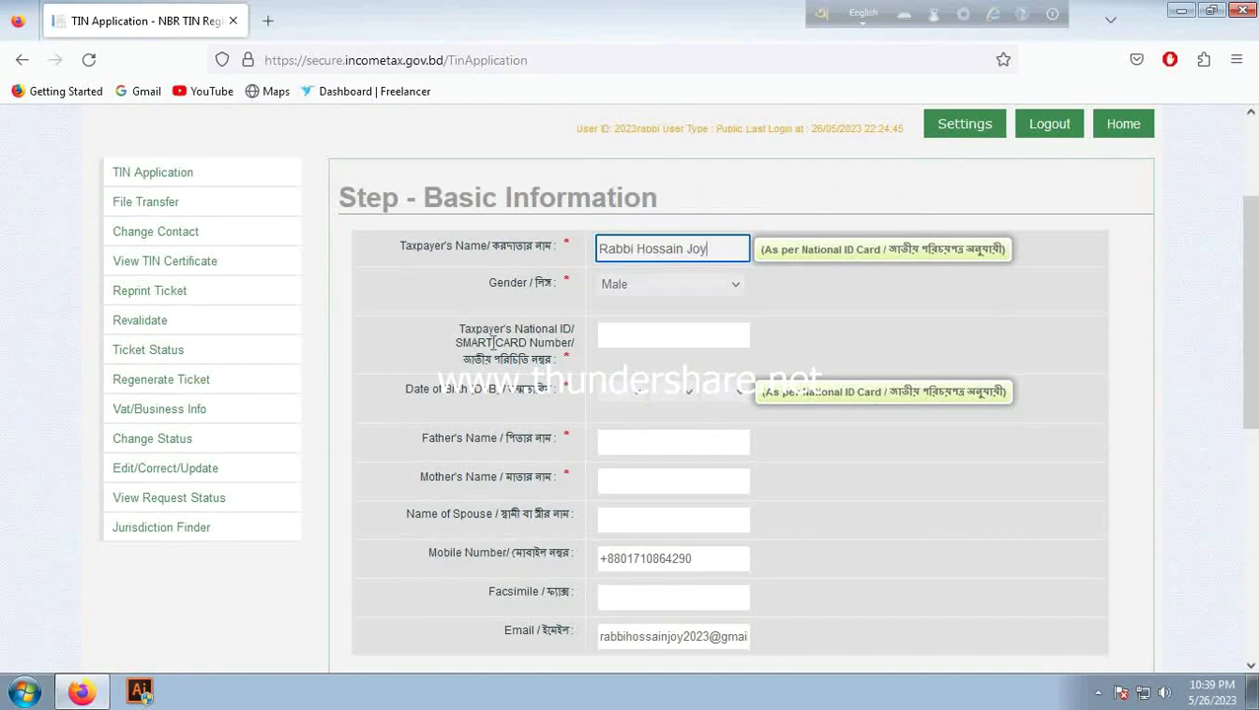
{"action": "left_click", "coordinate": [605, 334]}
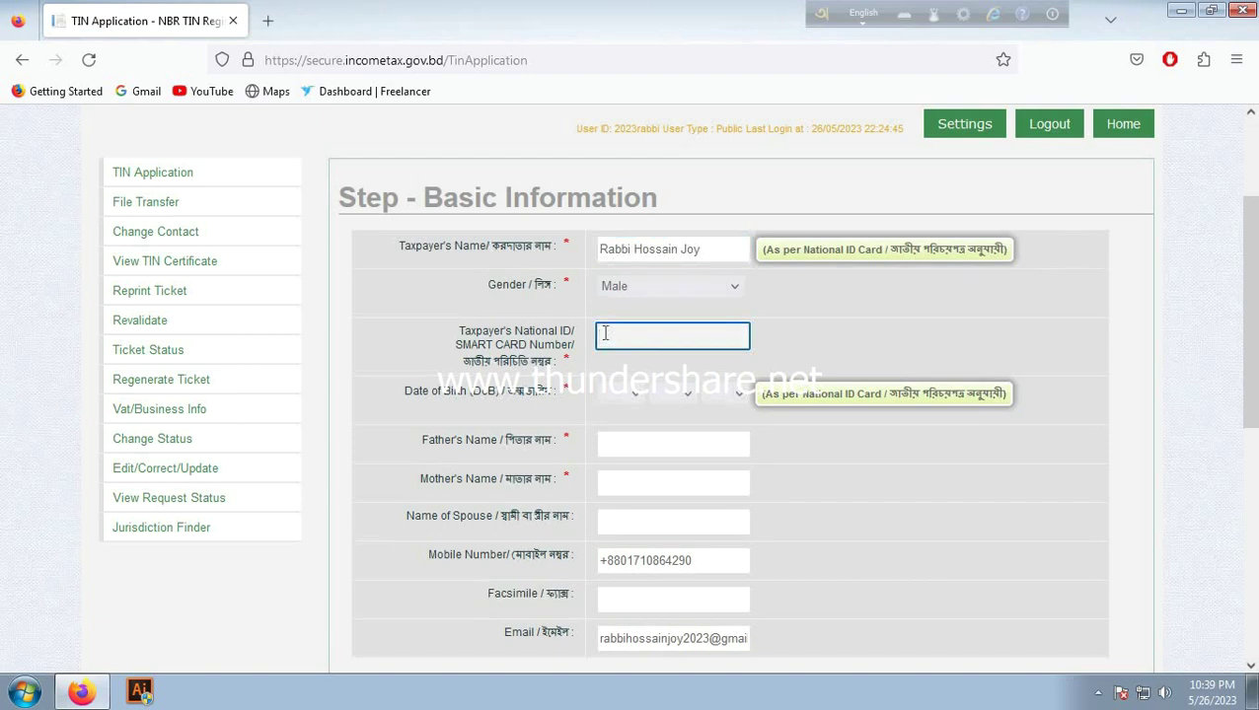
{"action": "left_click", "coordinate": [631, 402]}
{"action": "left_click_drag", "start_coordinate": [639, 167], "coordinate": [623, 284]}
{"action": "left_click", "coordinate": [614, 288]}
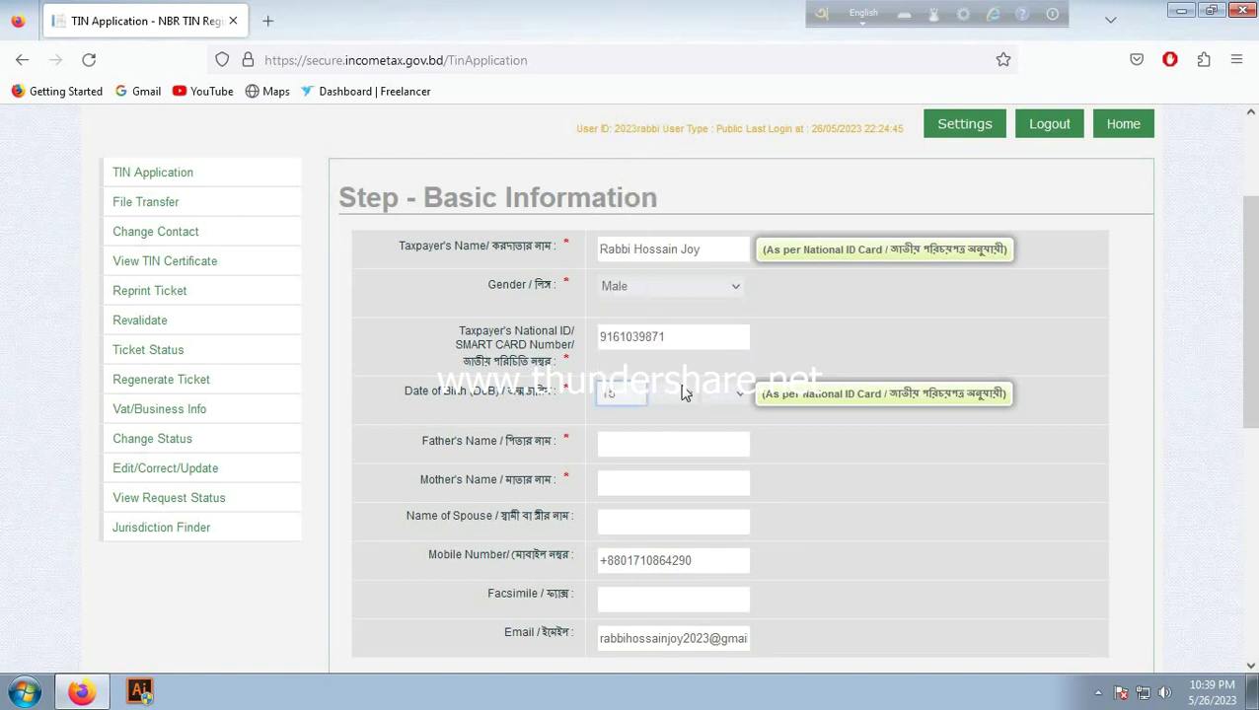
{"action": "left_click", "coordinate": [681, 393]}
{"action": "left_click", "coordinate": [661, 361]}
{"action": "left_click", "coordinate": [728, 394]}
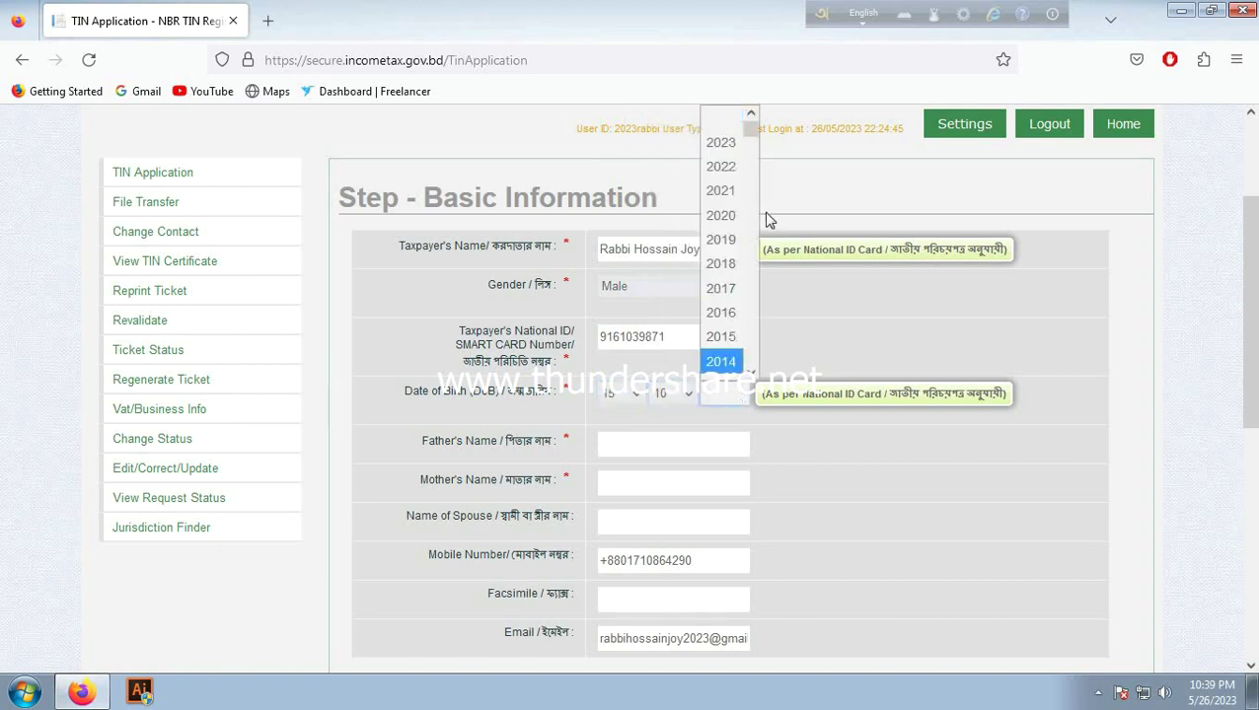
{"action": "left_click_drag", "start_coordinate": [755, 135], "coordinate": [752, 145]}
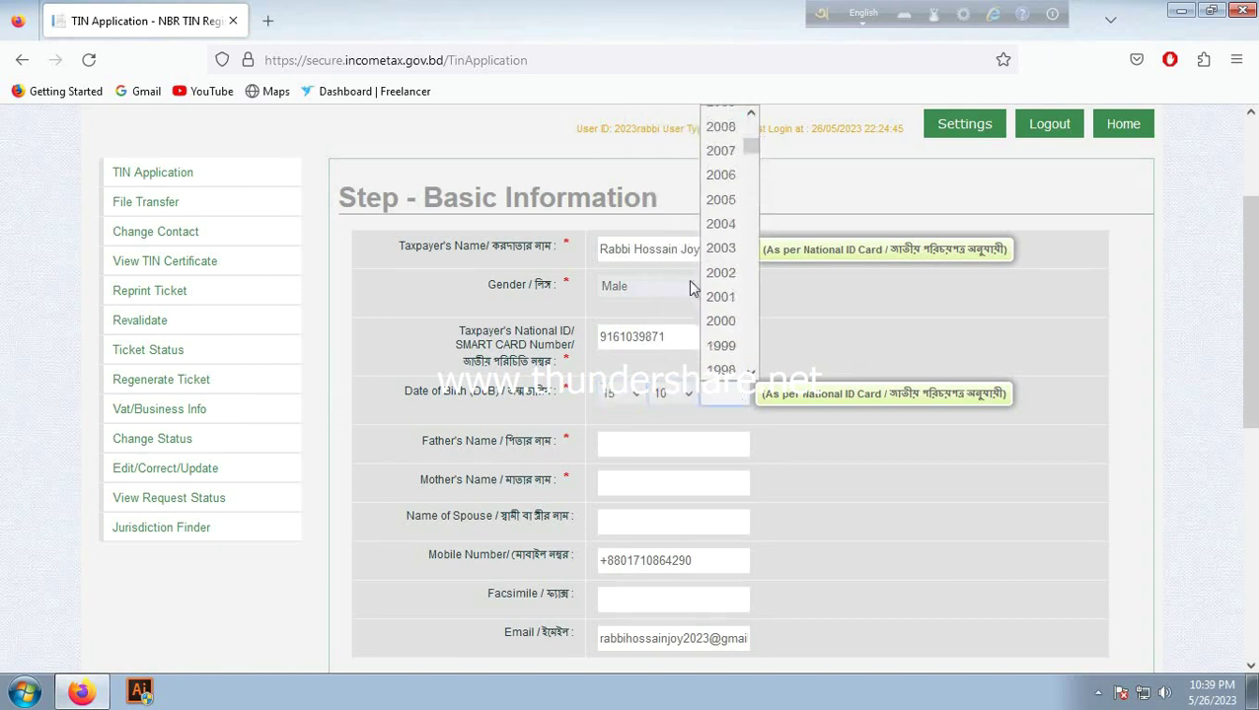
{"action": "left_click", "coordinate": [720, 321]}
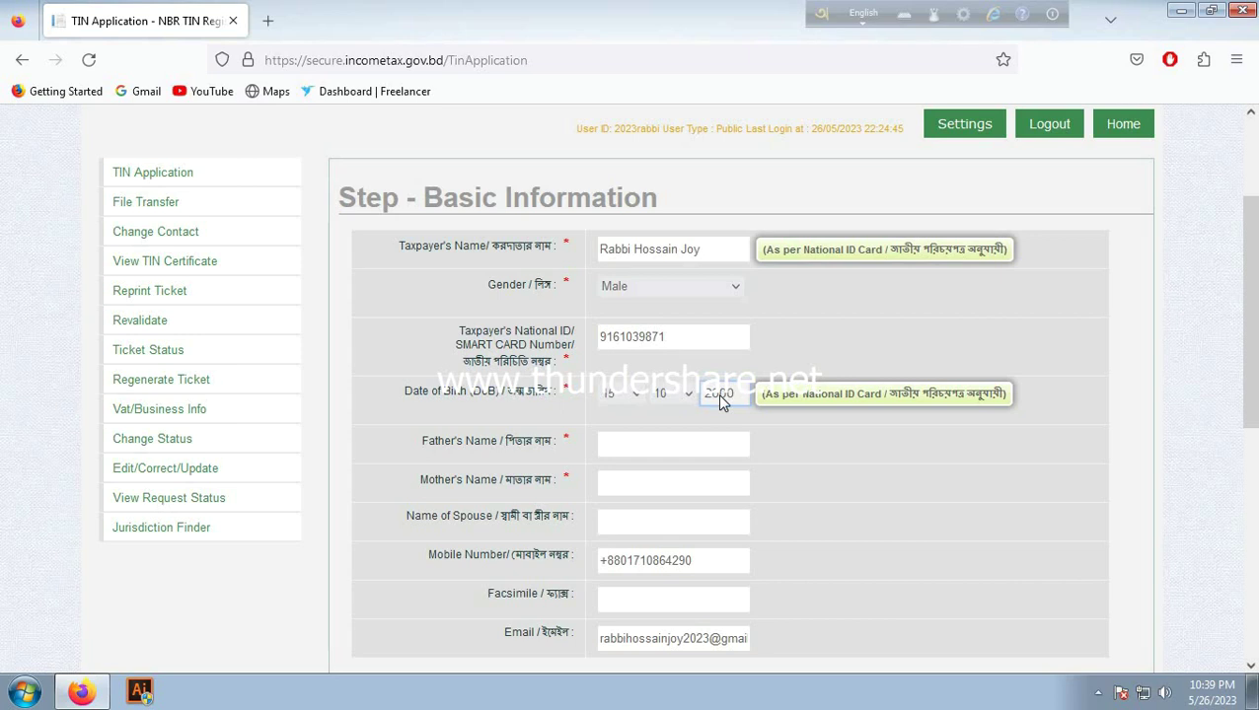
{"action": "scroll", "coordinate": [536, 382], "scroll_direction": "down", "scroll_amount": 2}
{"action": "left_click", "coordinate": [638, 354]}
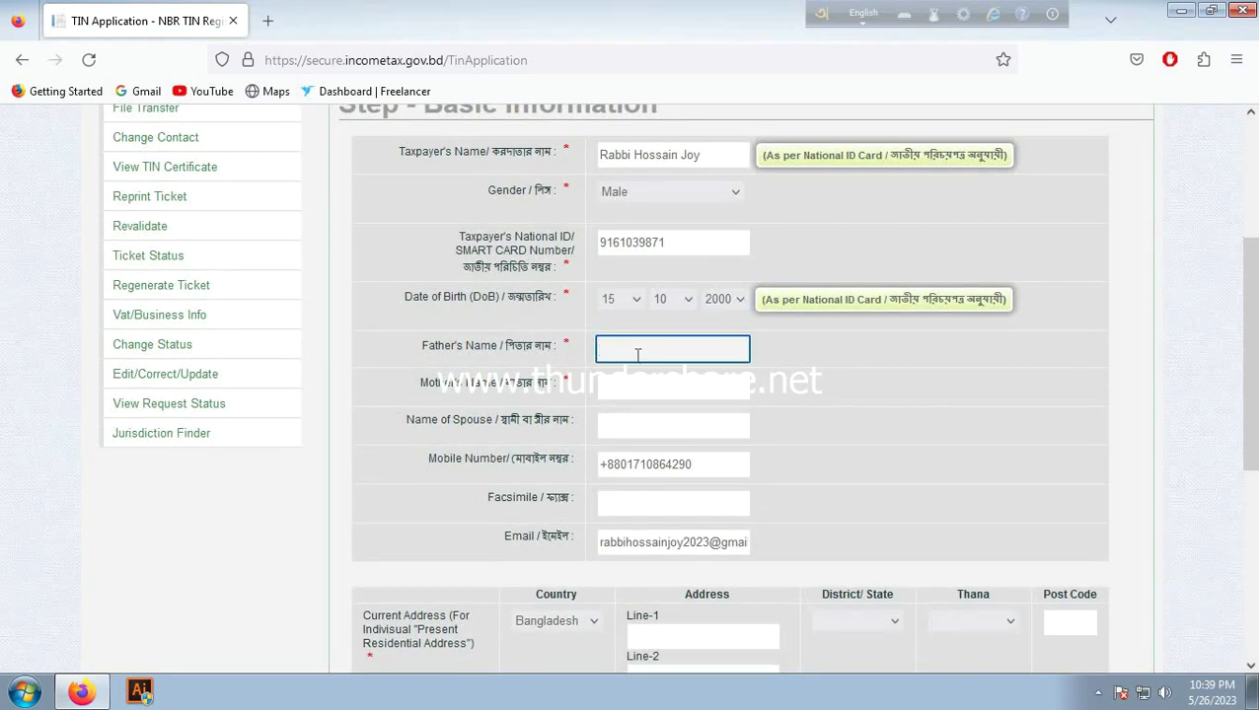
Type the father's name and the mother's name into their fields
{"action": "left_click", "coordinate": [617, 386]}
{"action": "type", "text": "A"}
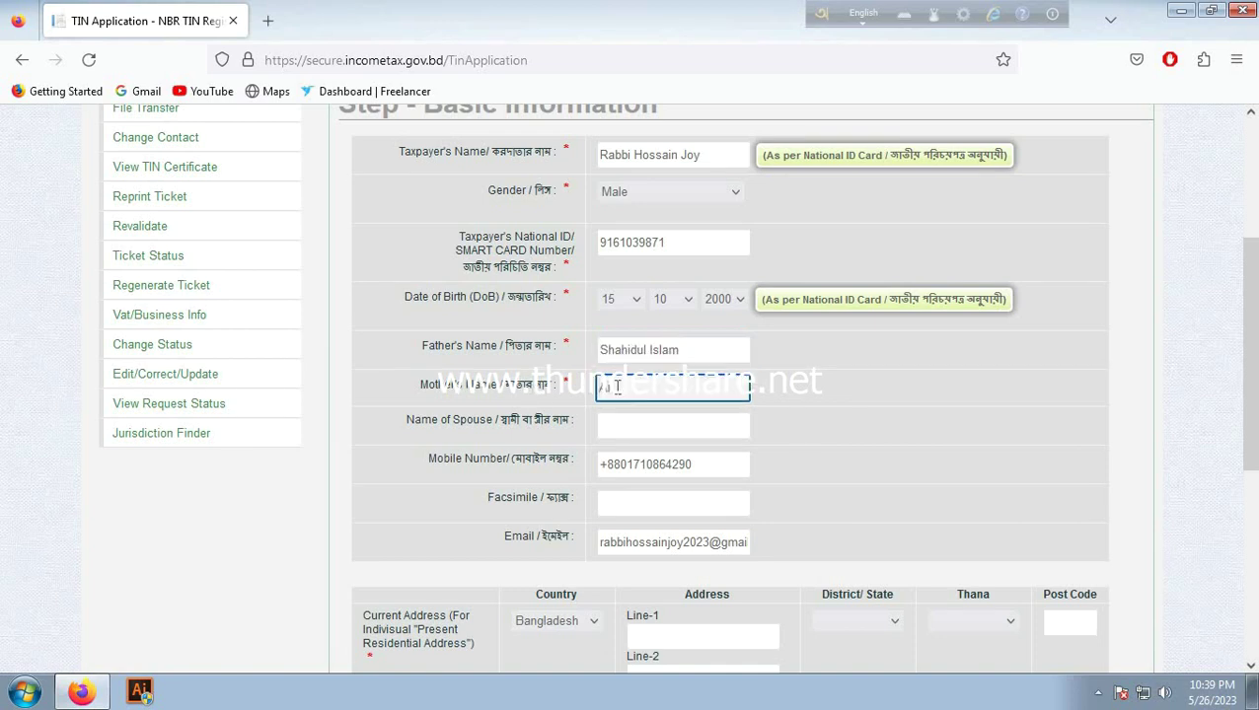
{"action": "type", "text": "Begum"}
Scroll down to the address section and select the Current Address Line-1 field
{"action": "scroll", "coordinate": [682, 415], "scroll_direction": "down", "scroll_amount": 2}
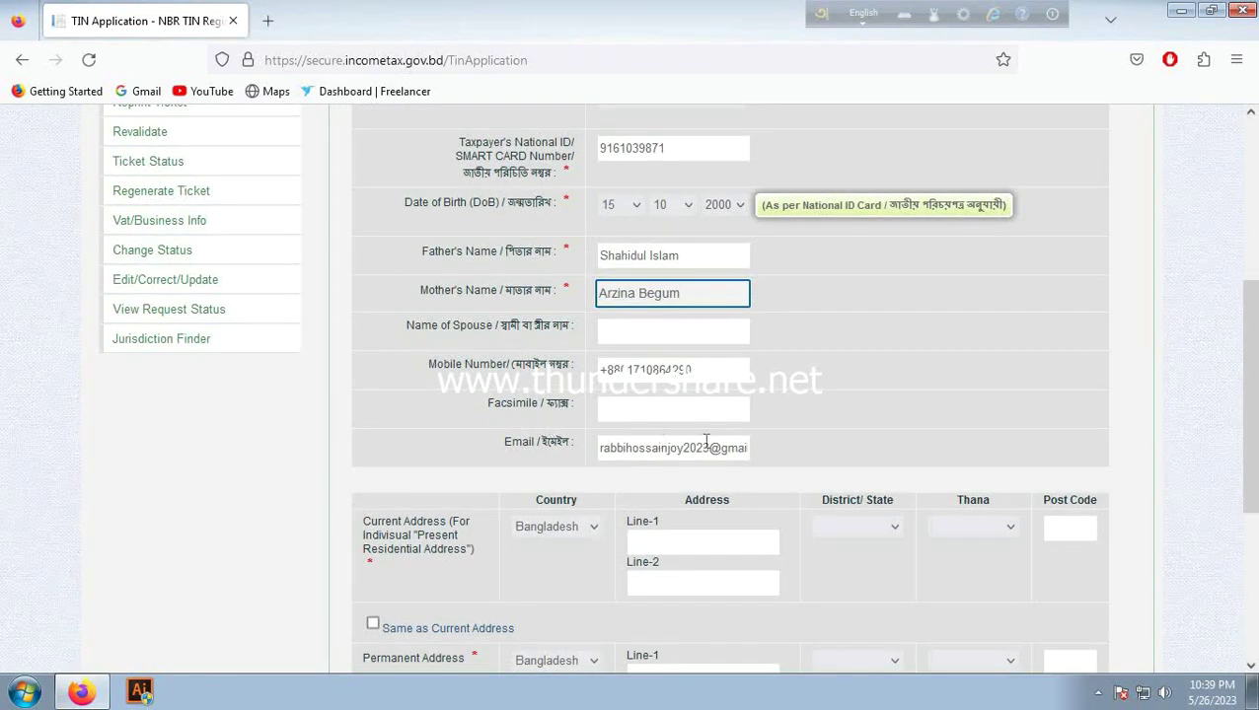
{"action": "scroll", "coordinate": [521, 385], "scroll_direction": "down", "scroll_amount": 4}
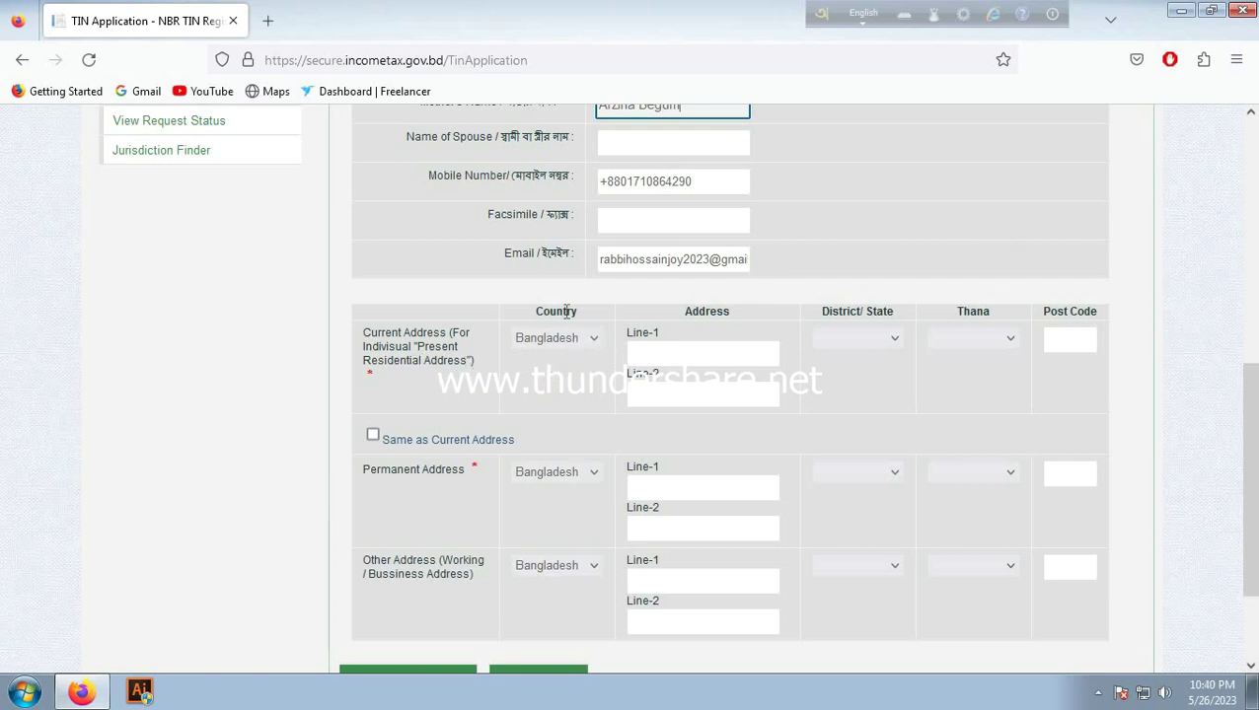
{"action": "left_click", "coordinate": [693, 353]}
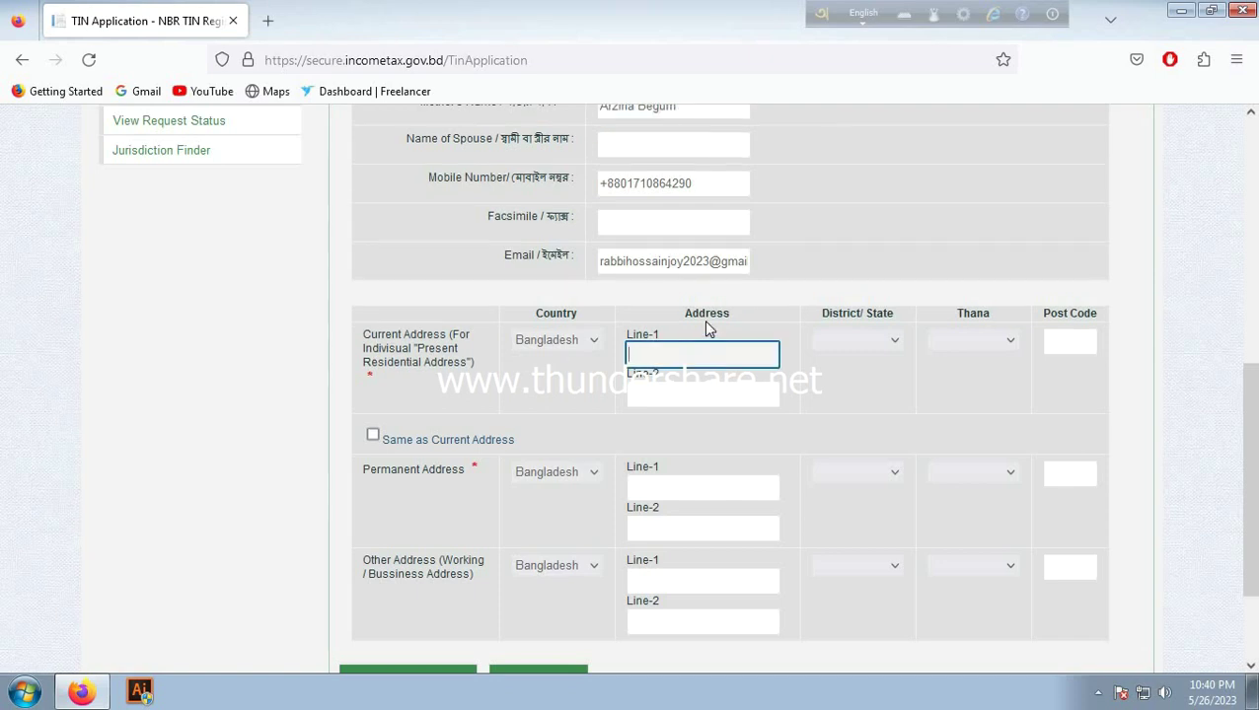